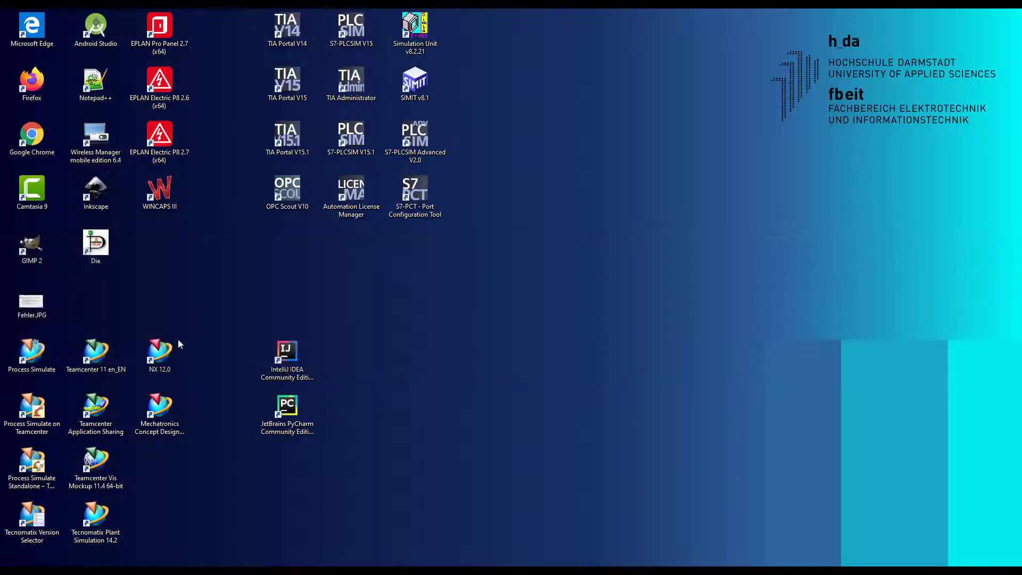
Launch Teamcenter 11 and log in with the user ID and password
{"action": "double_click", "coordinate": [101, 354]}
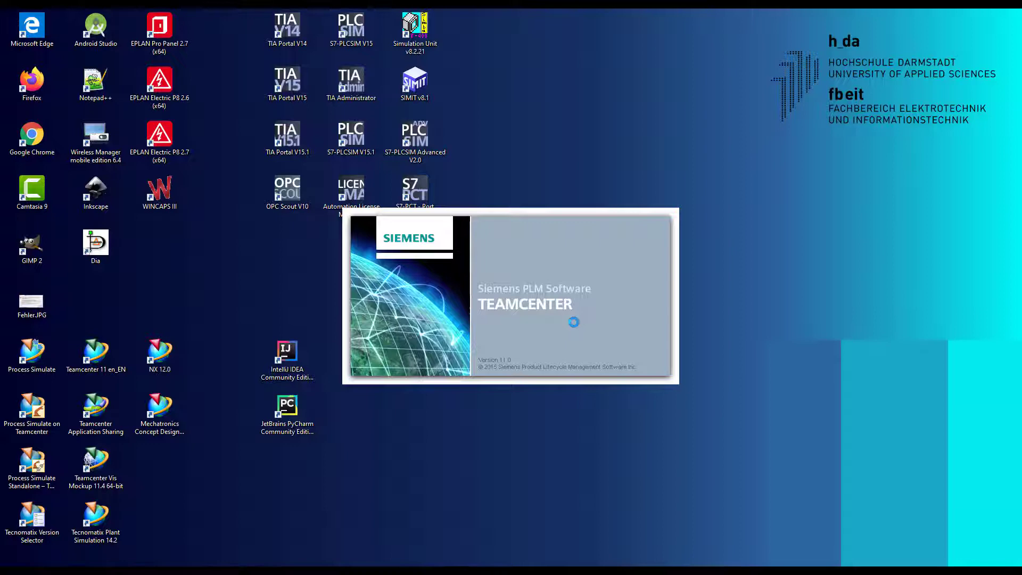
{"action": "type", "text": "us"}
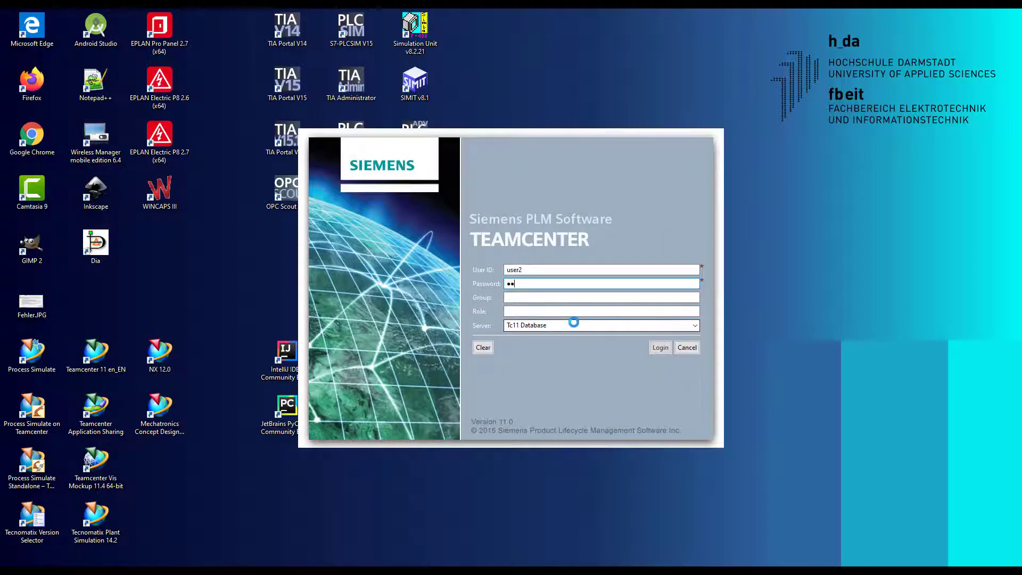
{"action": "key", "text": "Return"}
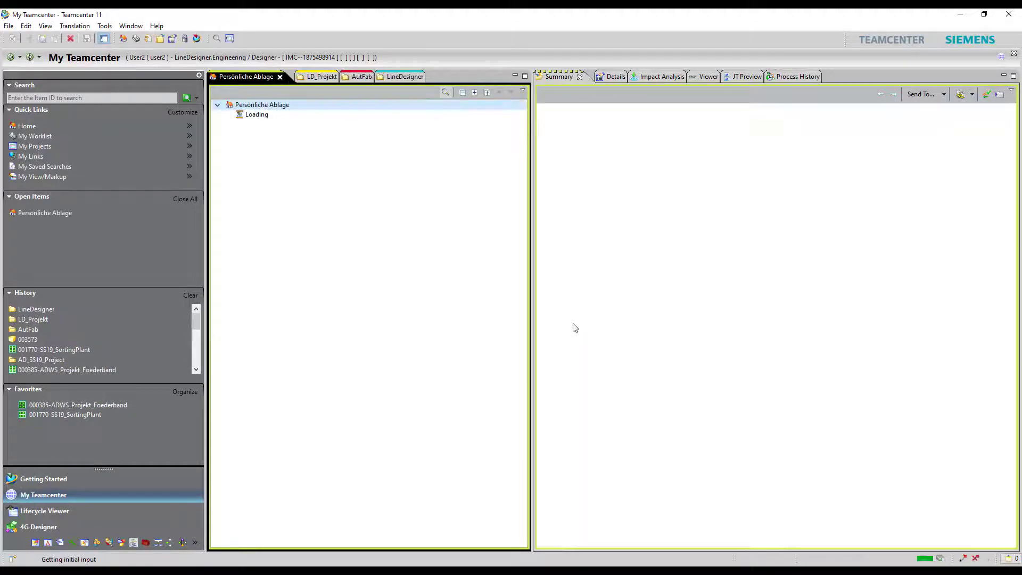
Launch NX 12 from the Teamcenter Start/Open in NX button
{"action": "left_click", "coordinate": [198, 39]}
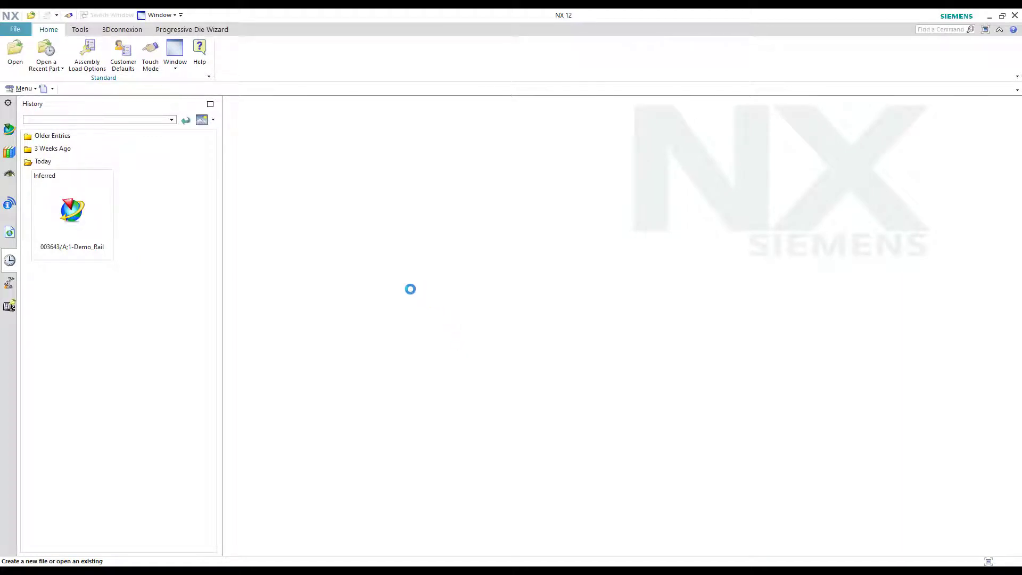
Start Import Assembly into Teamcenter with Item kept as the item type
{"action": "left_click", "coordinate": [17, 30]}
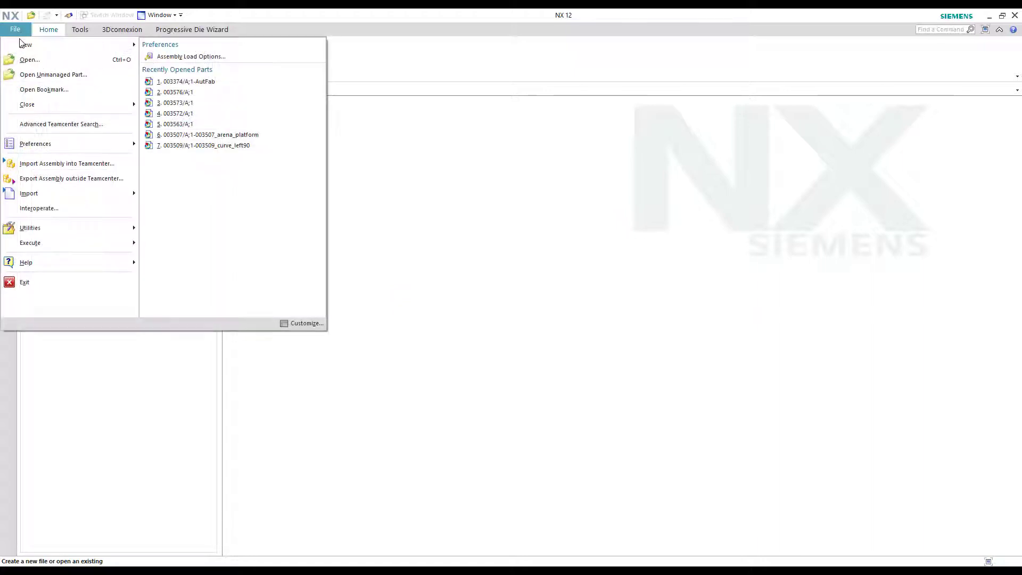
{"action": "left_click", "coordinate": [53, 164]}
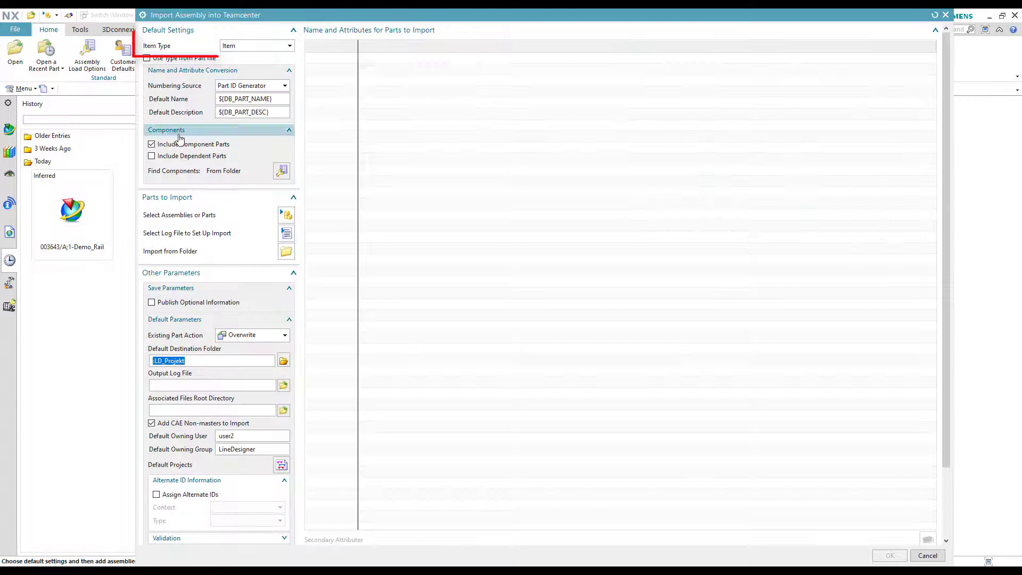
{"action": "left_click", "coordinate": [275, 47]}
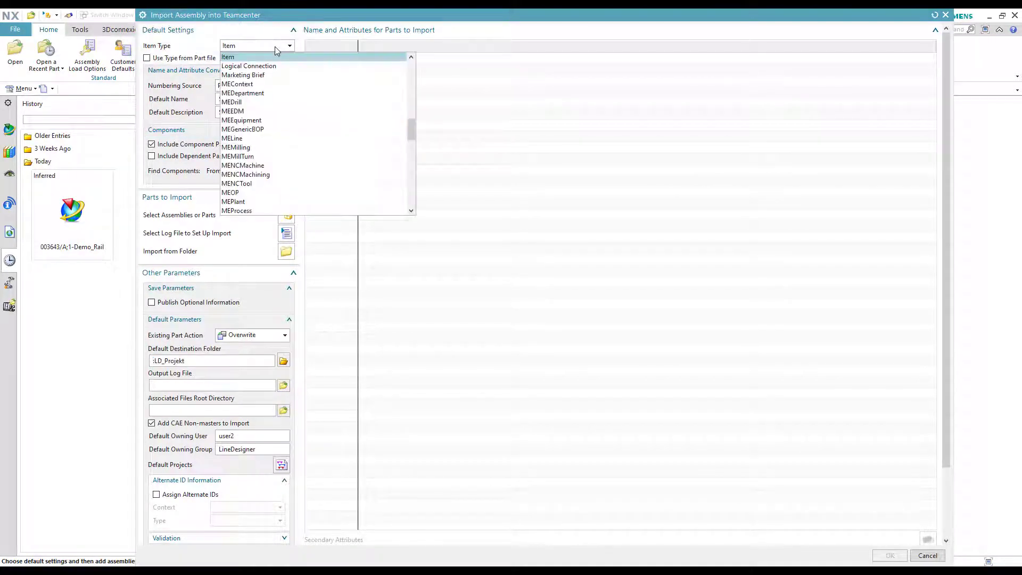
{"action": "left_click", "coordinate": [271, 60]}
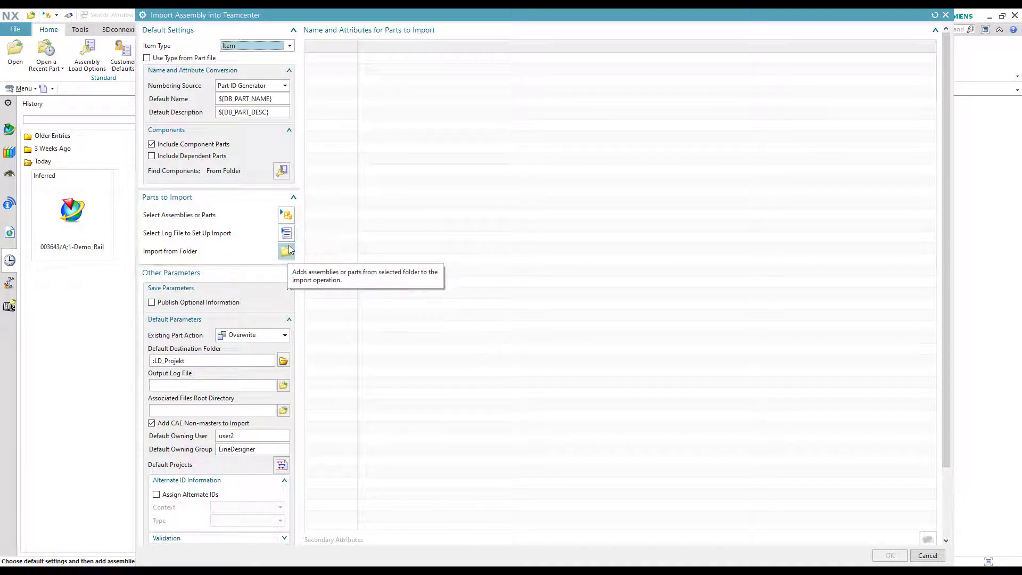
Queue Demo_Rail.prt for import with default destination folder :LD_Projekt:Demo
{"action": "left_click", "coordinate": [287, 212]}
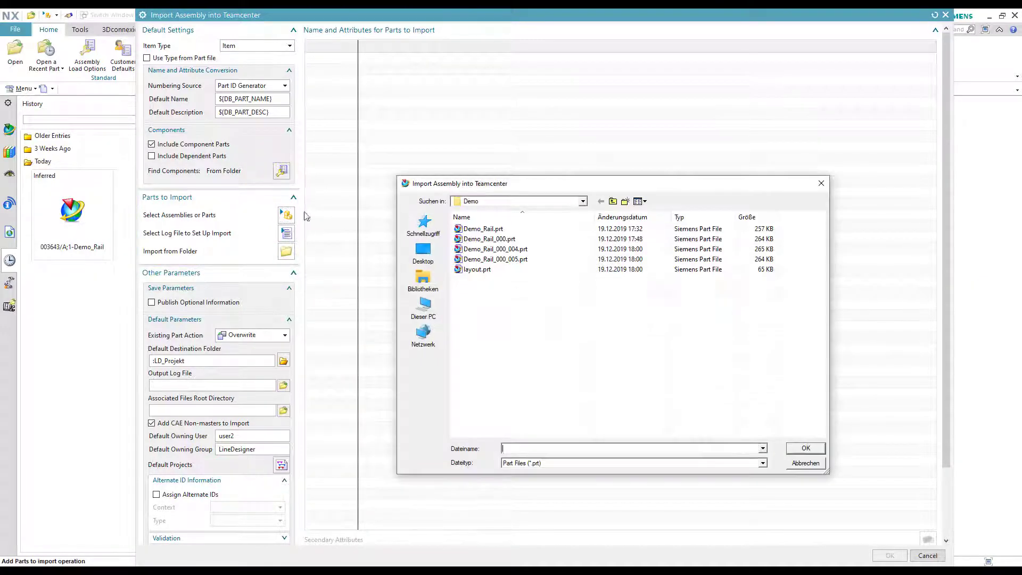
{"action": "double_click", "coordinate": [490, 230]}
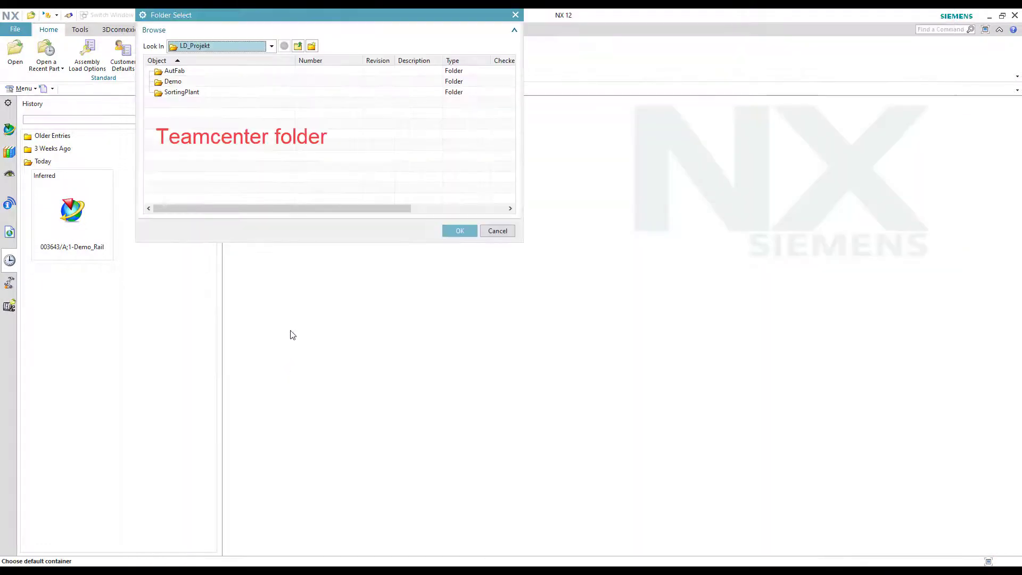
{"action": "double_click", "coordinate": [190, 82]}
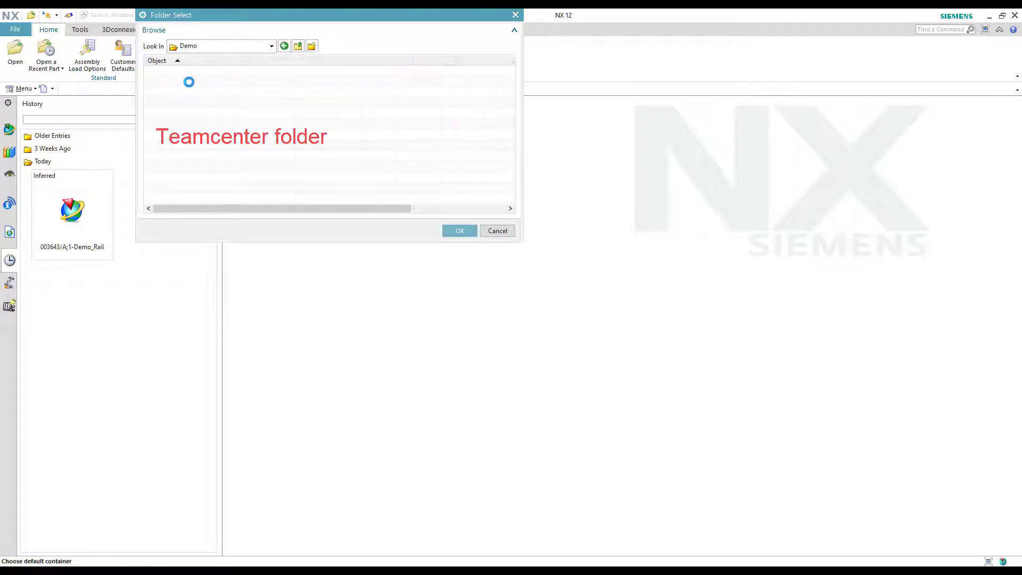
{"action": "left_click", "coordinate": [459, 230]}
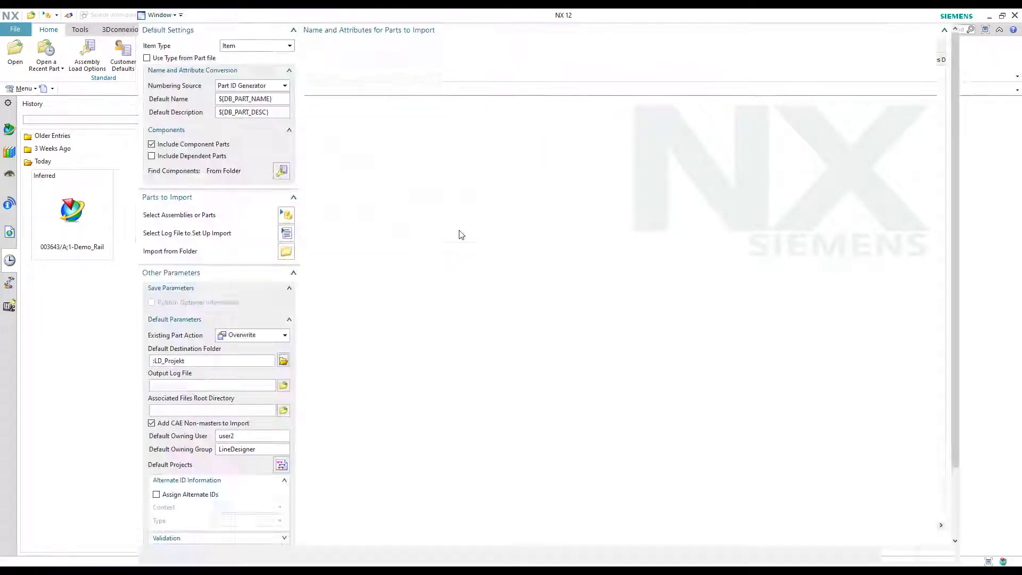
{"action": "scroll", "coordinate": [268, 360], "scroll_direction": "down", "scroll_amount": 3}
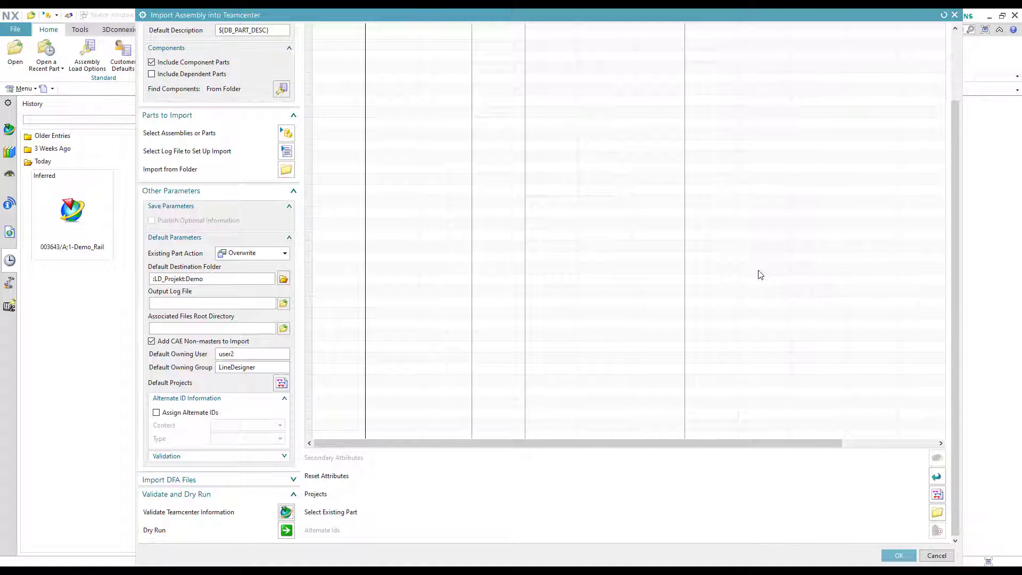
Name the part Demo_Rail, import it as item 003644, and close the log
{"action": "scroll", "coordinate": [956, 194], "scroll_direction": "up", "scroll_amount": 3}
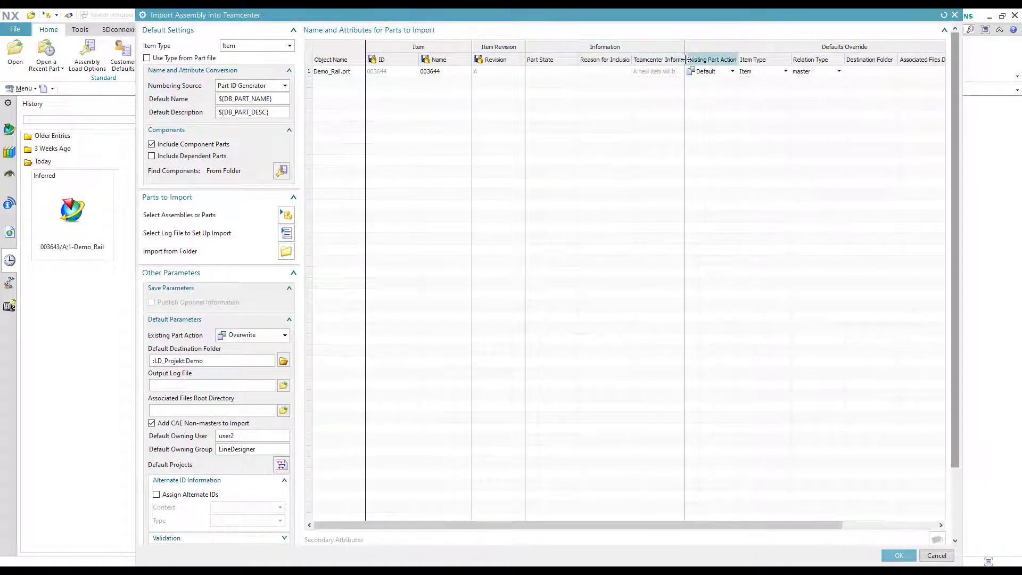
{"action": "mouse_move", "coordinate": [686, 60]}
{"action": "left_mouse_down"}
{"action": "mouse_move", "coordinate": [747, 62]}
{"action": "mouse_move", "coordinate": [760, 73]}
{"action": "left_mouse_up"}
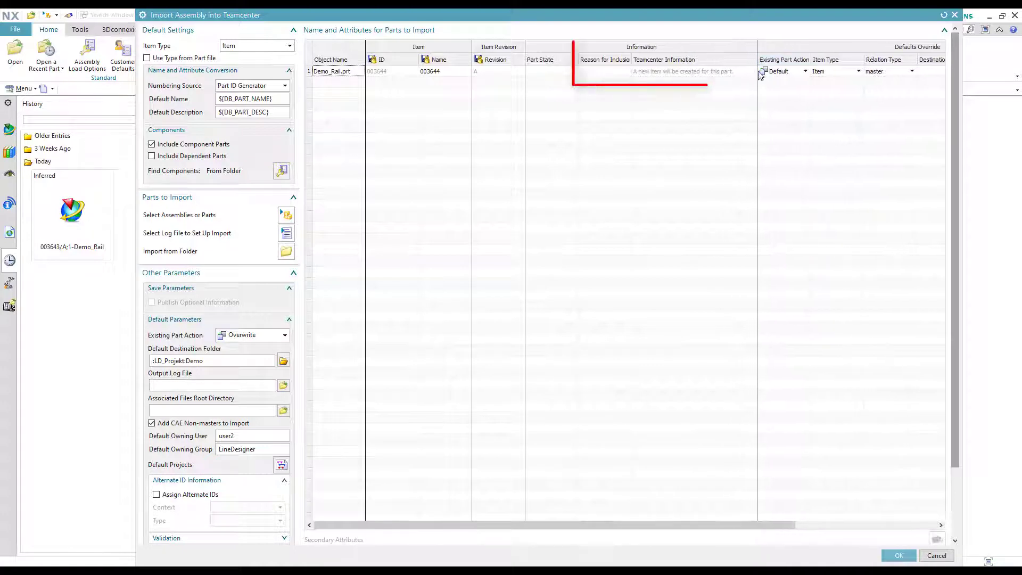
{"action": "left_click", "coordinate": [437, 73]}
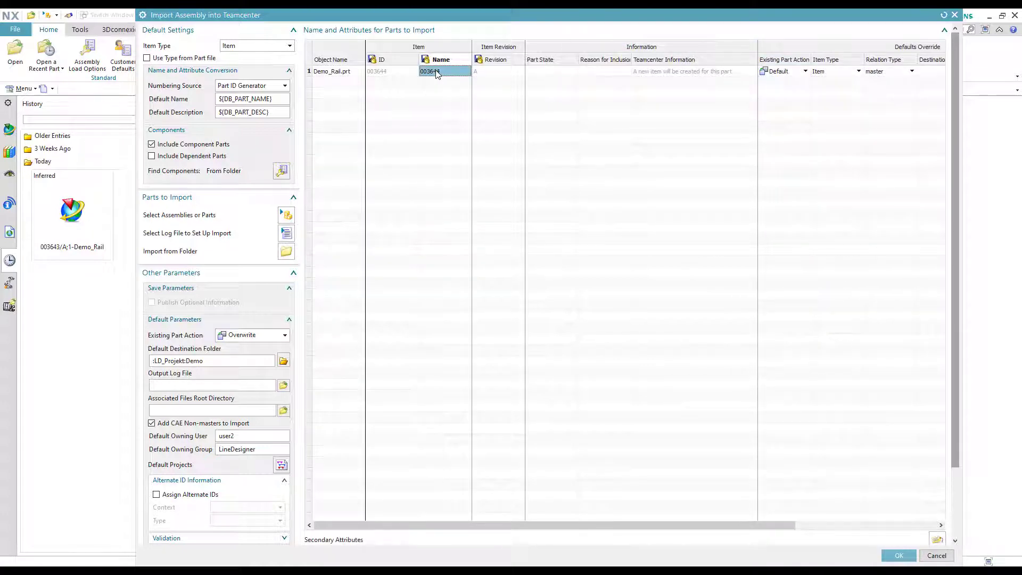
{"action": "type", "text": "Demo_Rail"}
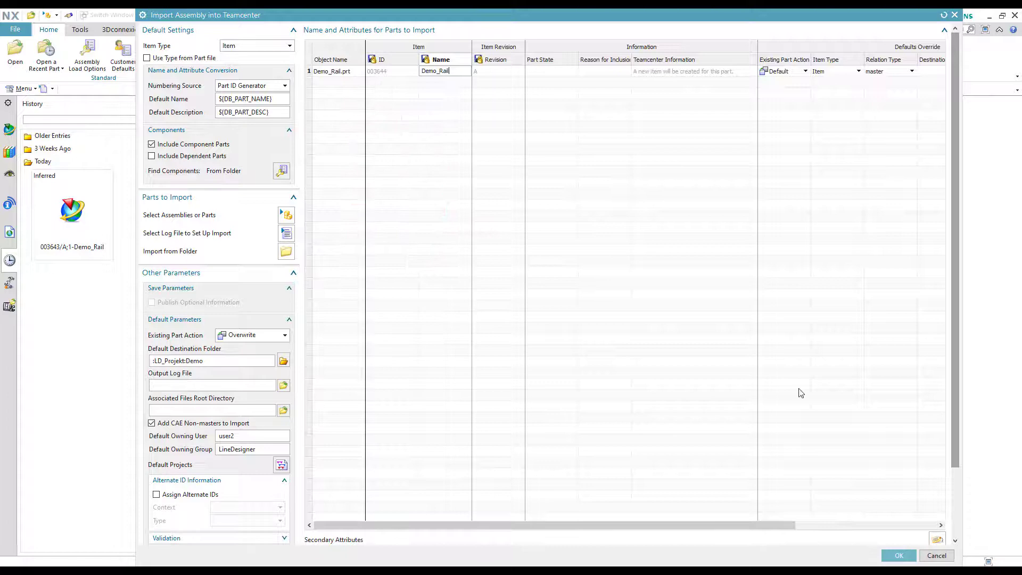
{"action": "left_click", "coordinate": [899, 556]}
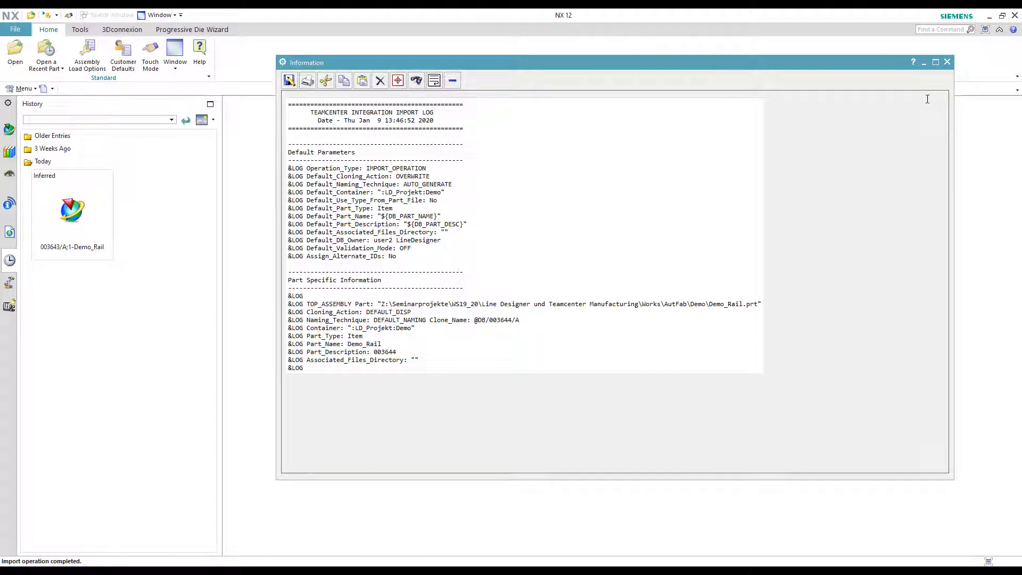
{"action": "left_click", "coordinate": [947, 61]}
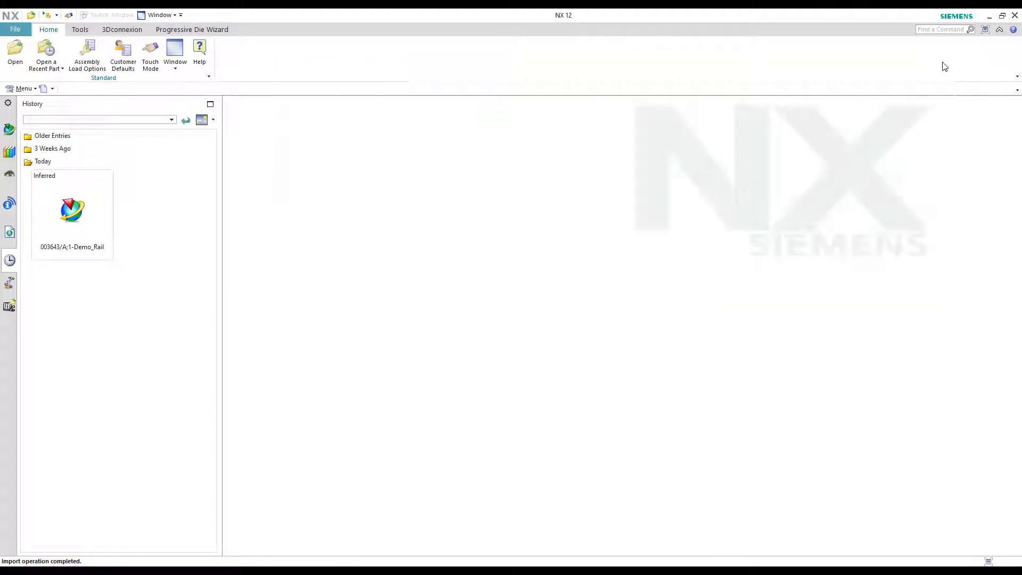
Exit NX and select item 003644-Demo_Rail in the LD_Projekt Demo folder
{"action": "left_click", "coordinate": [1014, 16]}
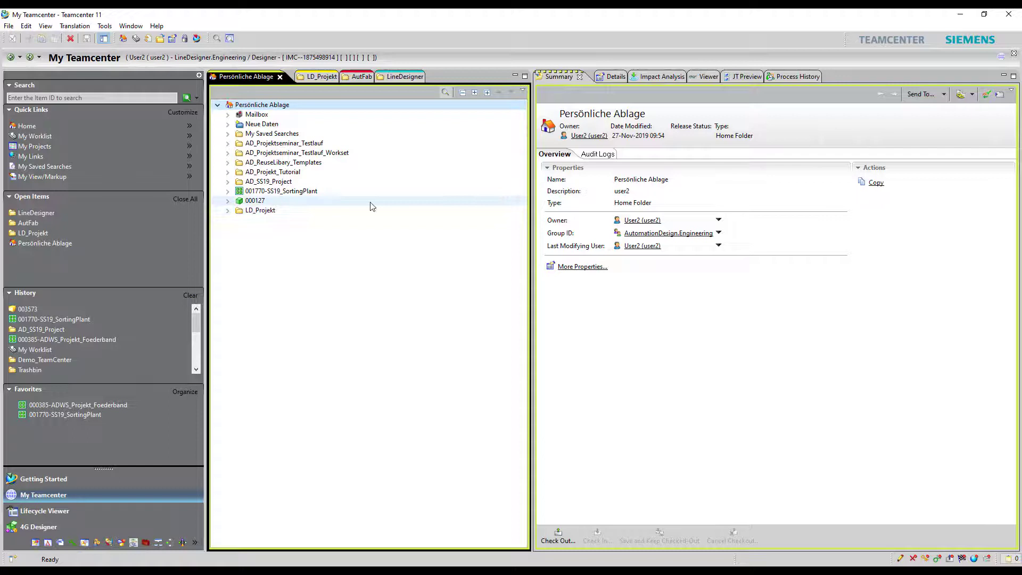
{"action": "left_click", "coordinate": [227, 211]}
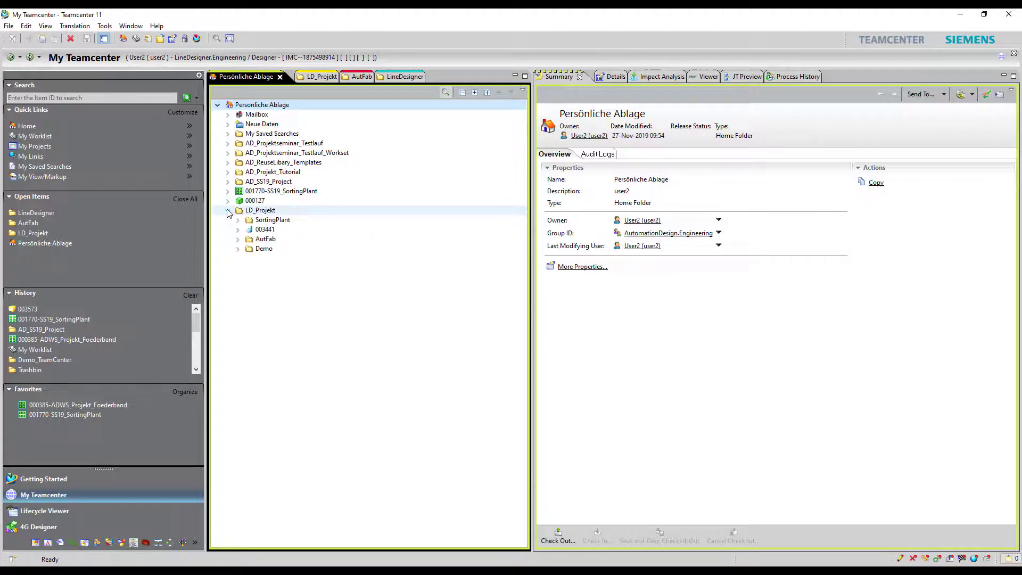
{"action": "left_click", "coordinate": [238, 250]}
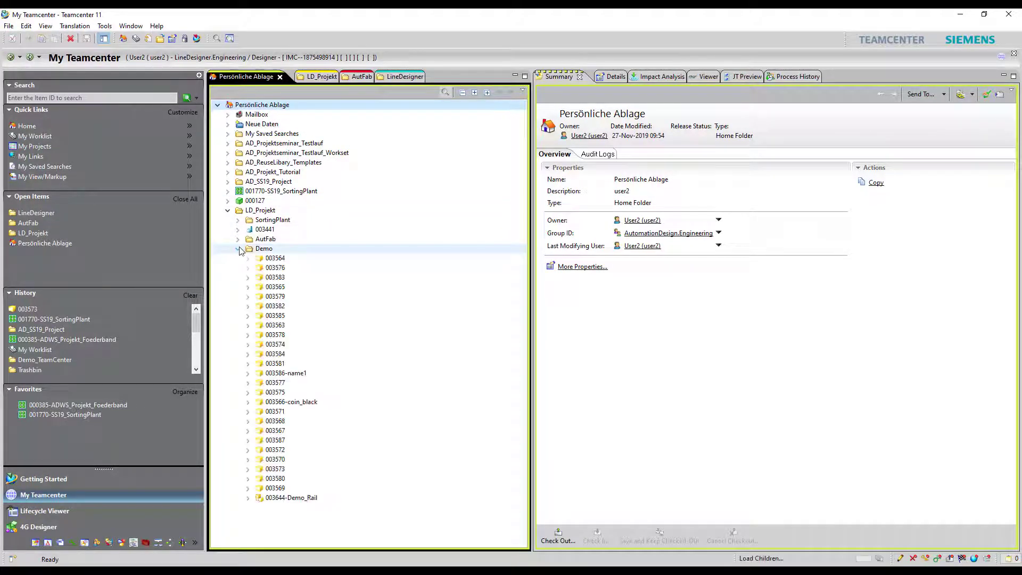
{"action": "left_click", "coordinate": [303, 497]}
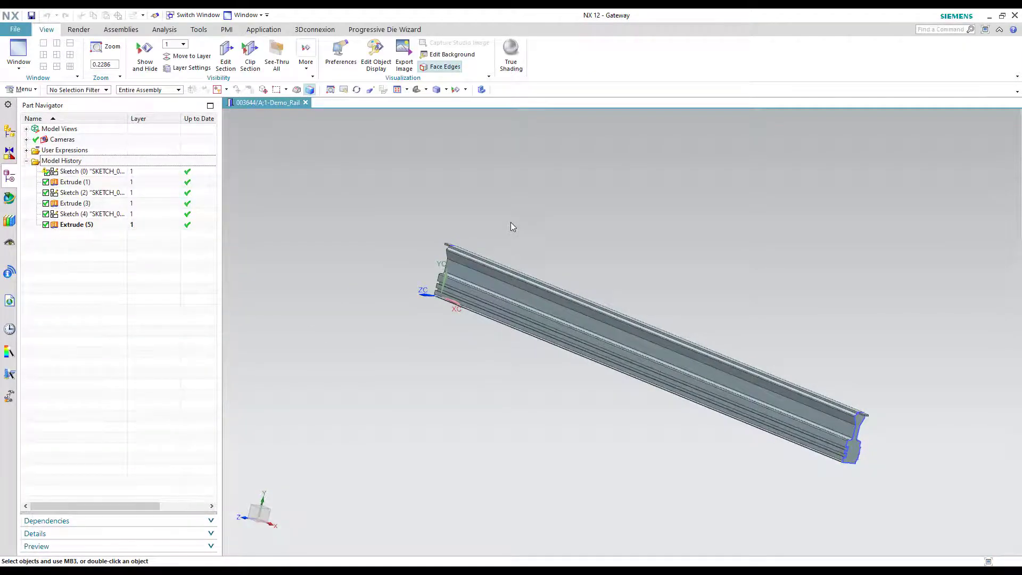
Fit the rail in view, save Demo_Rail, and close the part
{"action": "key", "text": "Home"}
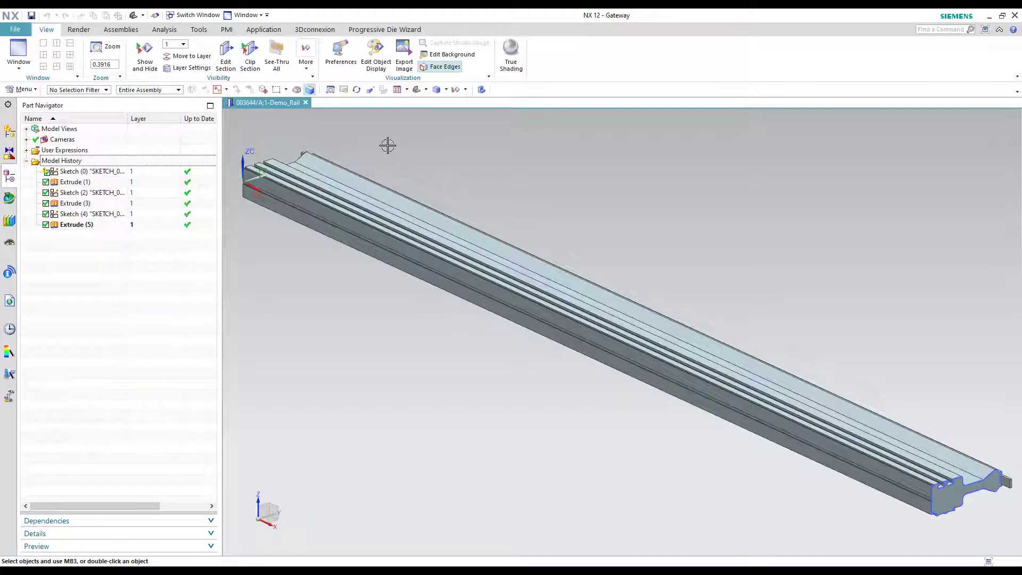
{"action": "left_click", "coordinate": [32, 17]}
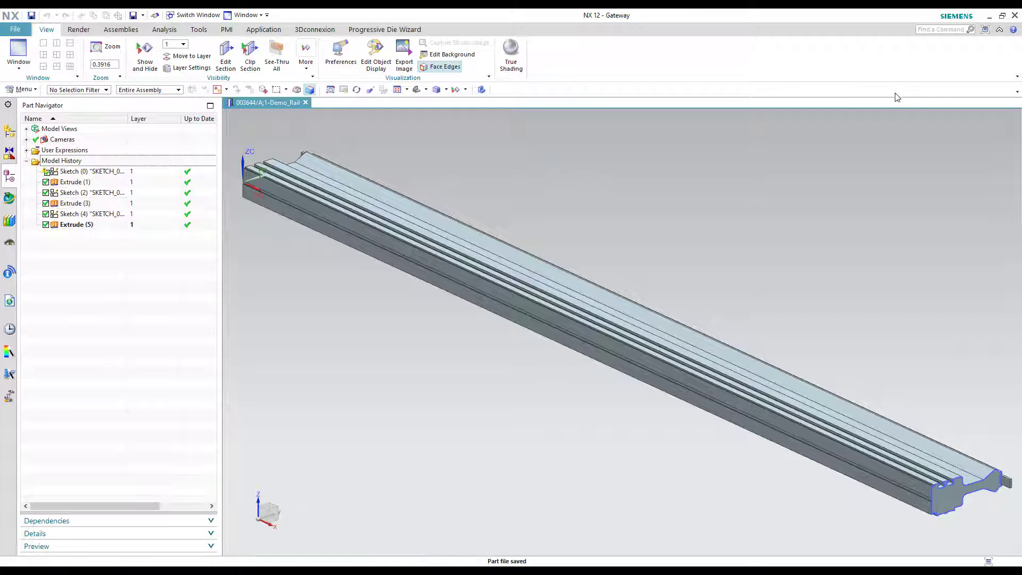
{"action": "left_click", "coordinate": [1015, 17]}
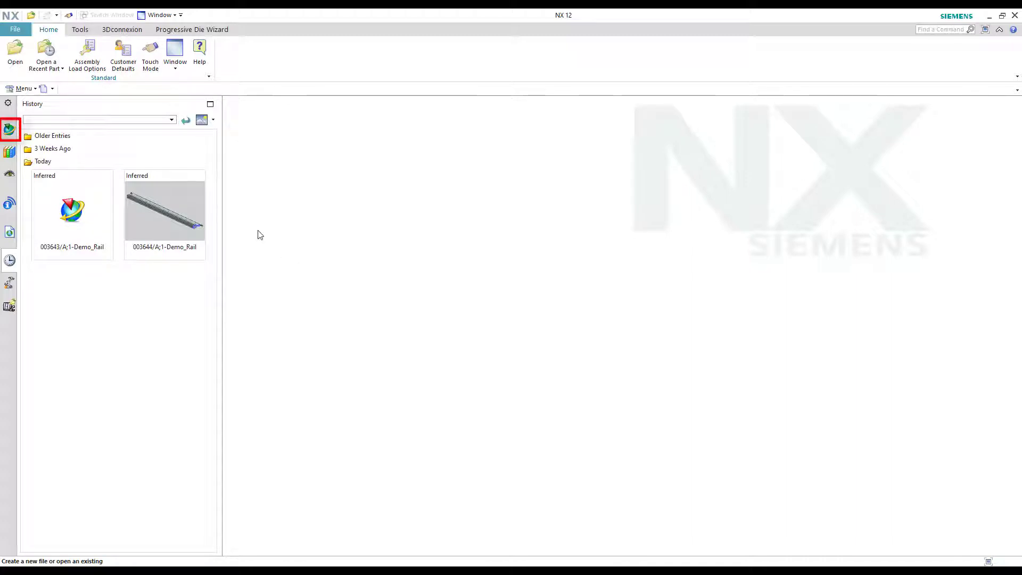
Start a new Teamcenter item using the Line Designer Line template
{"action": "left_click", "coordinate": [10, 130]}
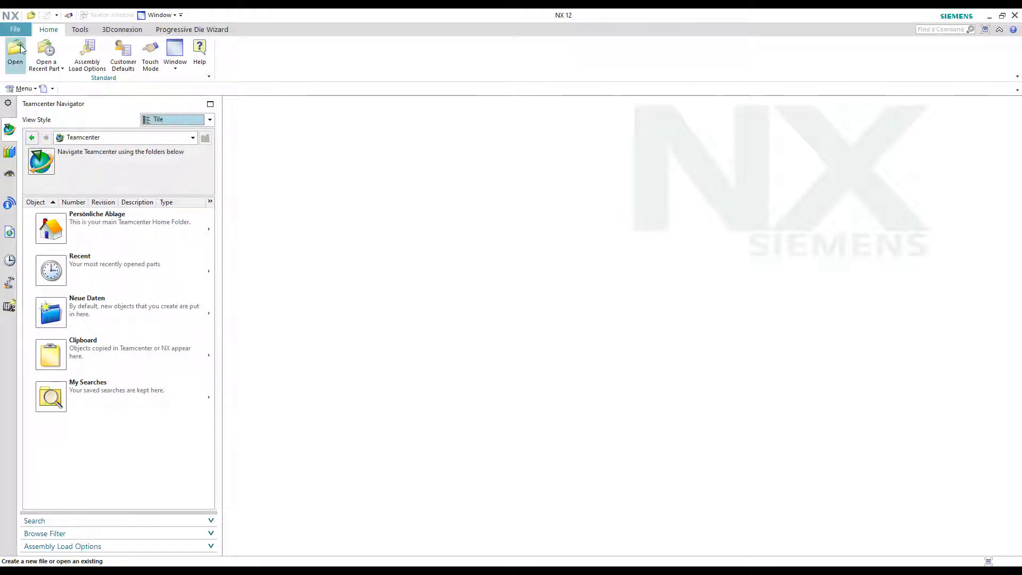
{"action": "left_click", "coordinate": [16, 31]}
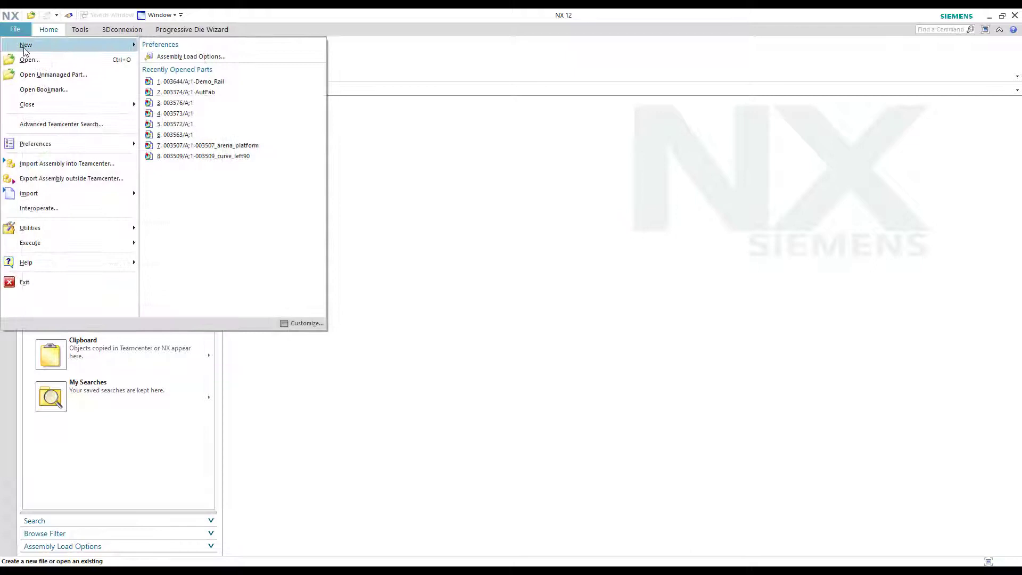
{"action": "mouse_move", "coordinate": [25, 49]}
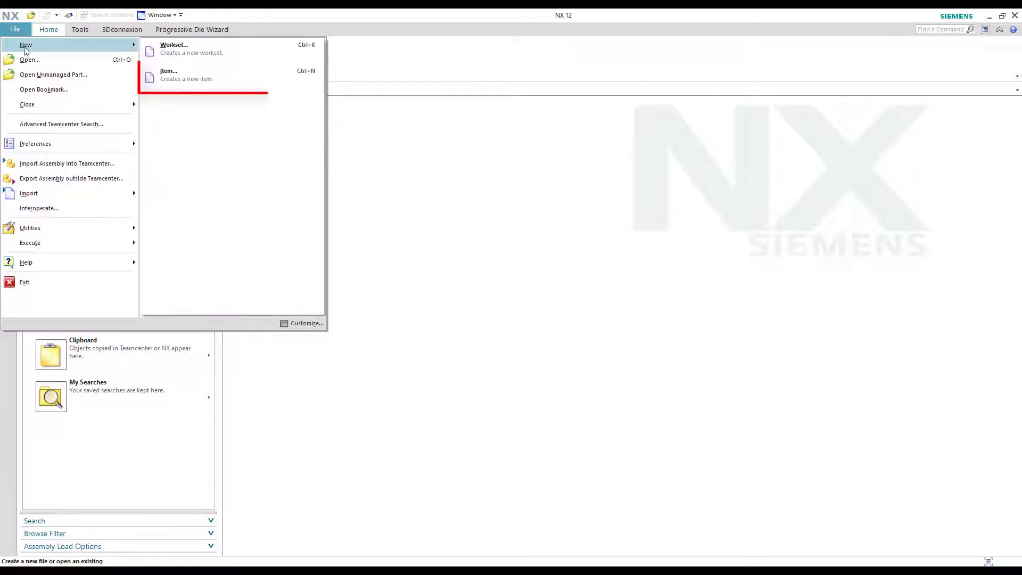
{"action": "left_click", "coordinate": [179, 72]}
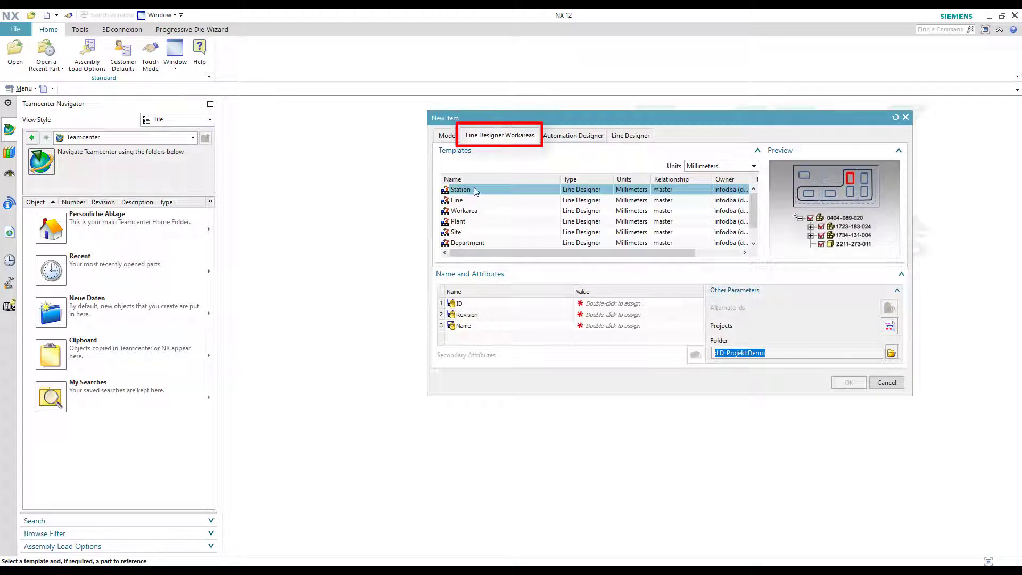
{"action": "left_click", "coordinate": [510, 140]}
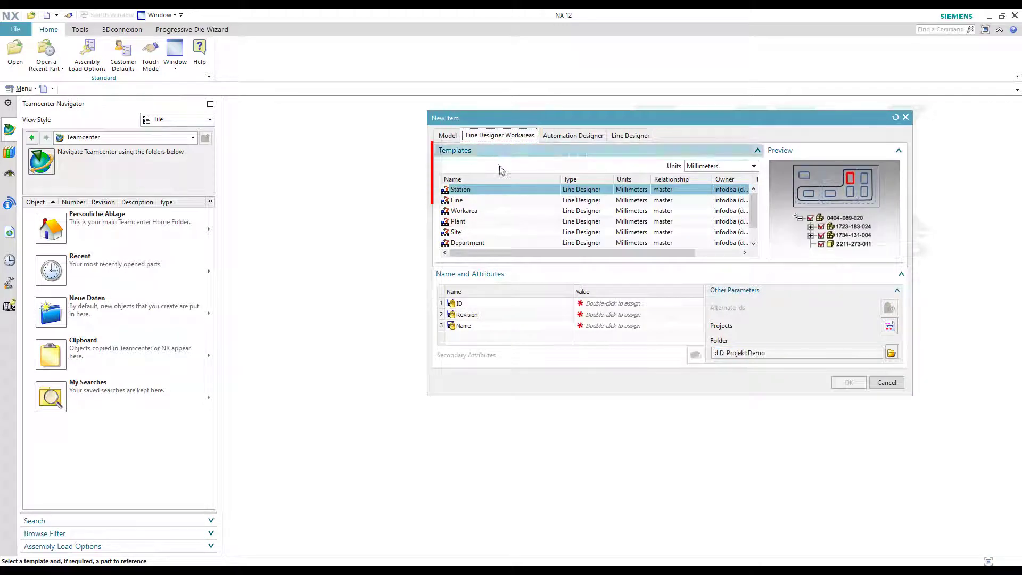
{"action": "left_click", "coordinate": [478, 201]}
{"action": "left_click", "coordinate": [474, 210]}
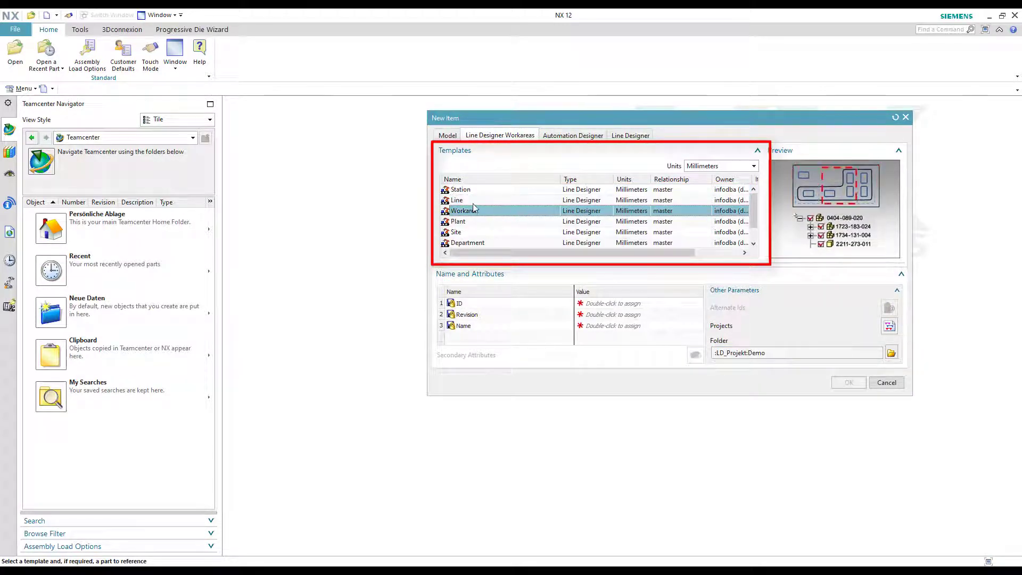
{"action": "left_click", "coordinate": [473, 201]}
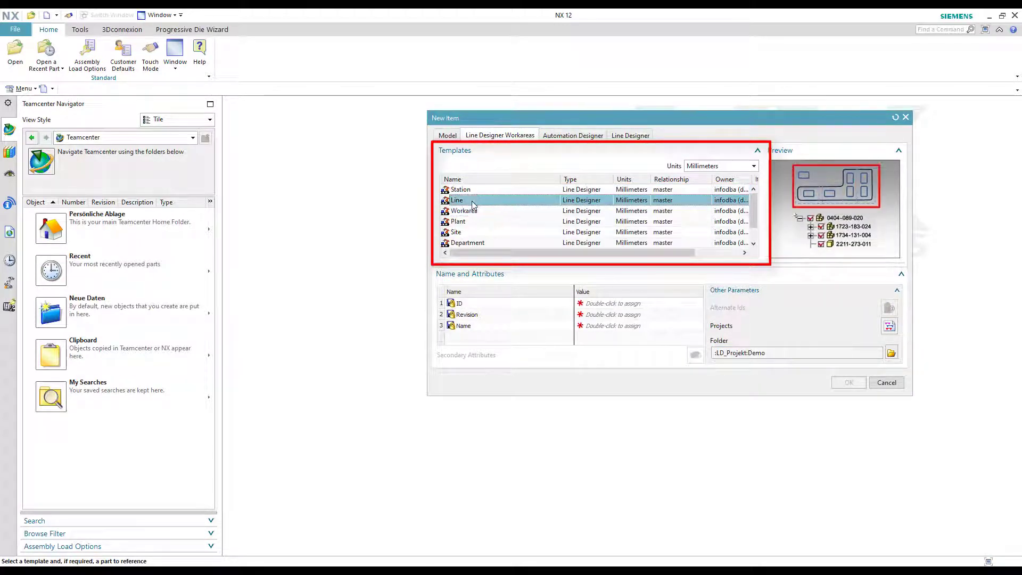
Name the part Demo_Layout, store it in LD_Projekt:Demo, and create it
{"action": "double_click", "coordinate": [622, 326]}
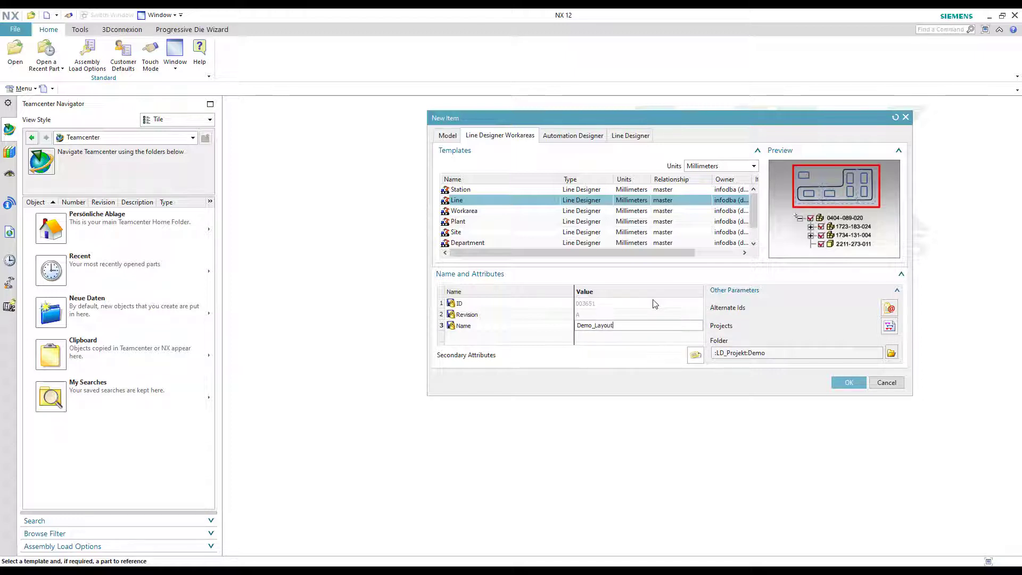
{"action": "left_click", "coordinate": [891, 353]}
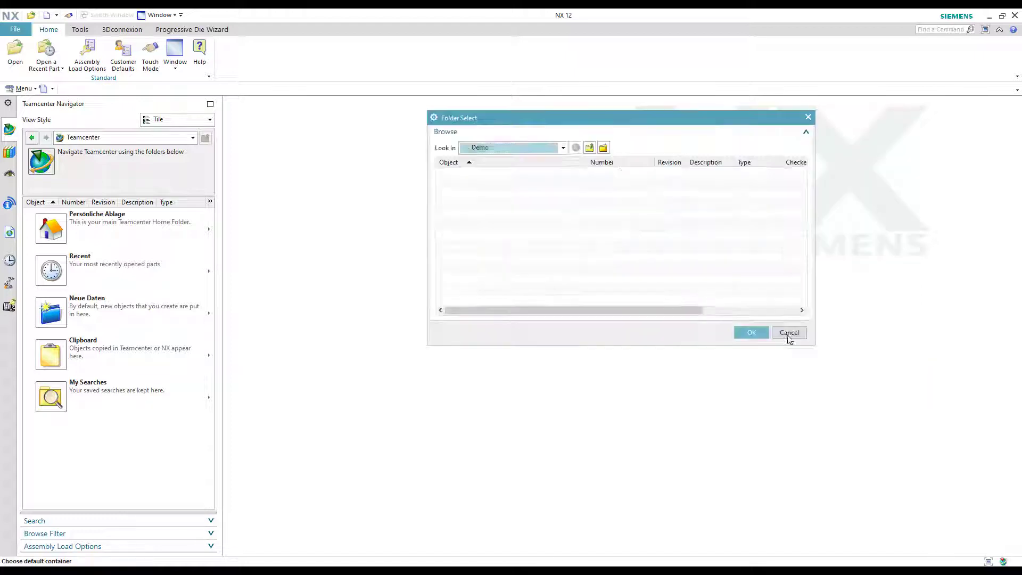
{"action": "left_click", "coordinate": [589, 148]}
{"action": "double_click", "coordinate": [477, 185]}
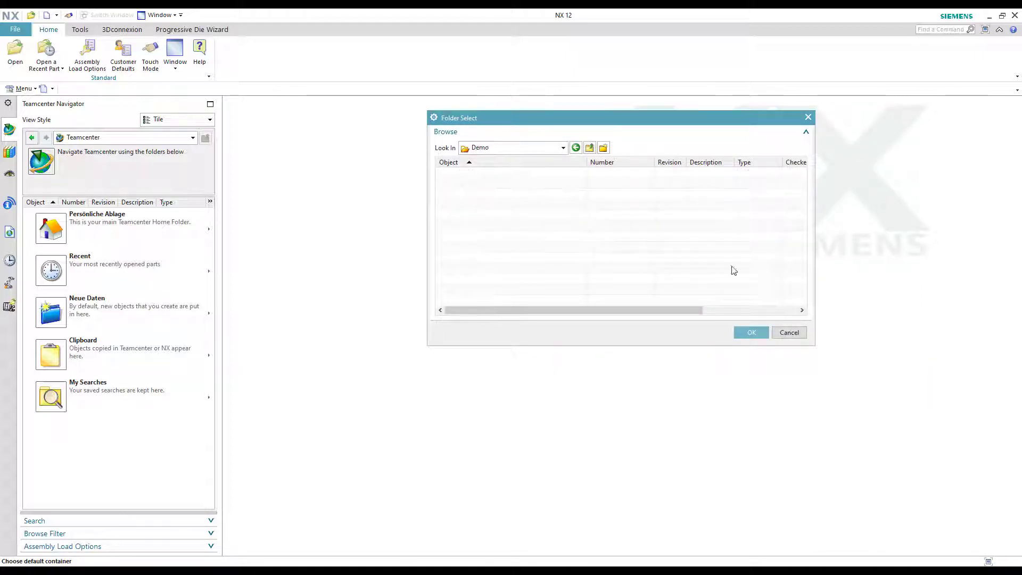
{"action": "left_click", "coordinate": [749, 333]}
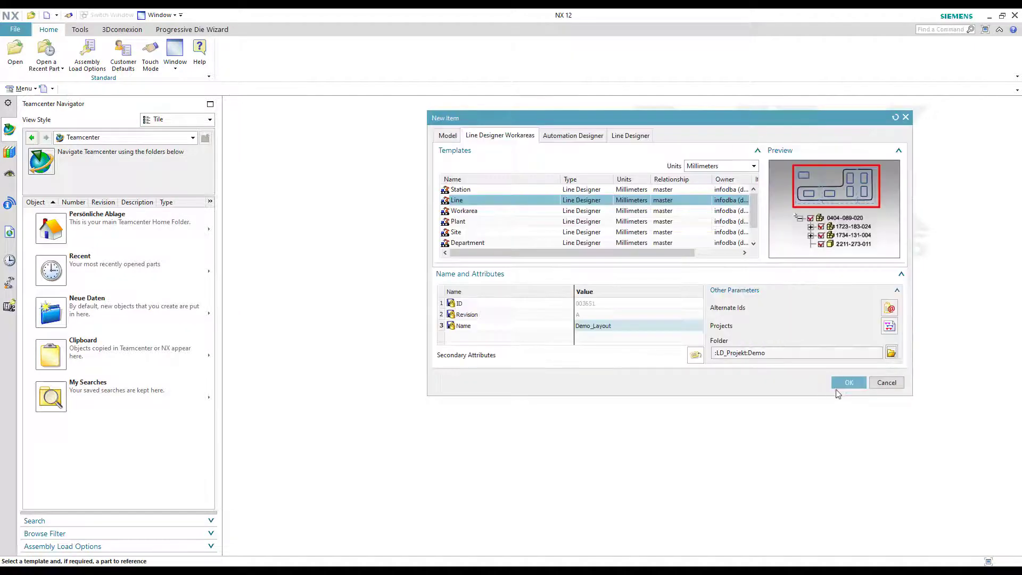
{"action": "left_click", "coordinate": [846, 384]}
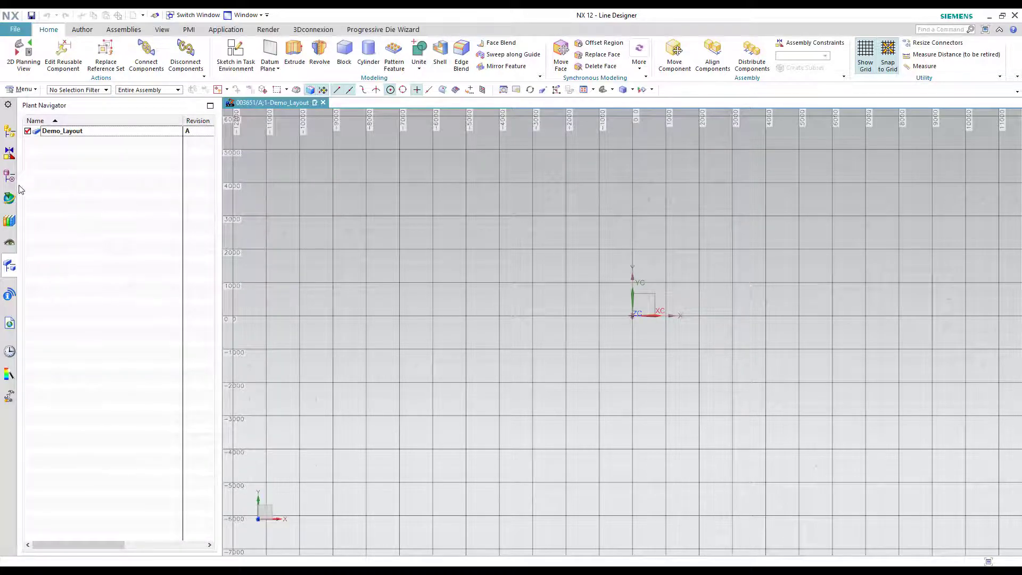
Browse Teamcenter Navigator to Persönliche Ablage > LD_Projekt > Demo, showing 003644-Demo_Rail
{"action": "left_click", "coordinate": [10, 198]}
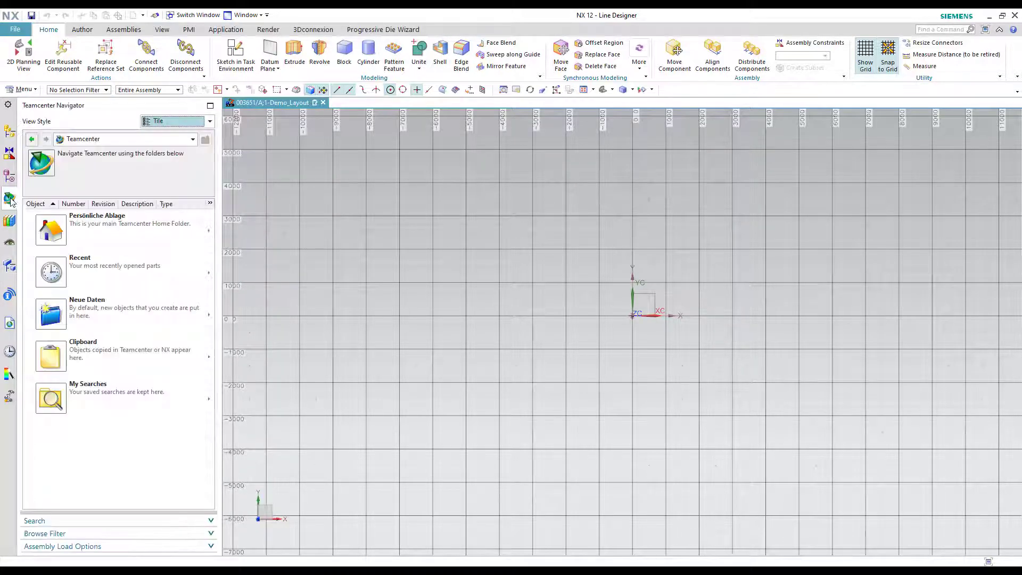
{"action": "double_click", "coordinate": [76, 230]}
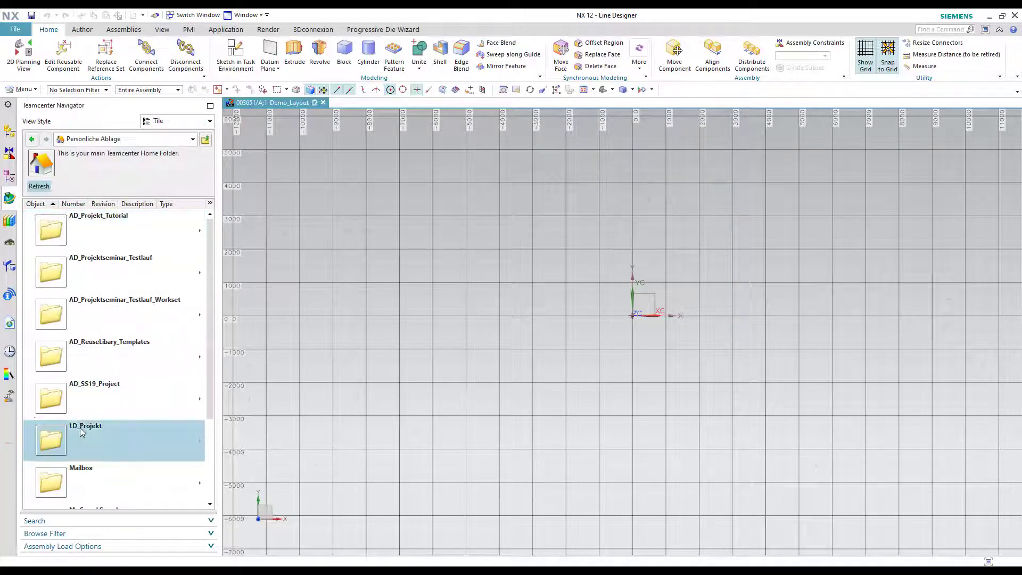
{"action": "double_click", "coordinate": [80, 431]}
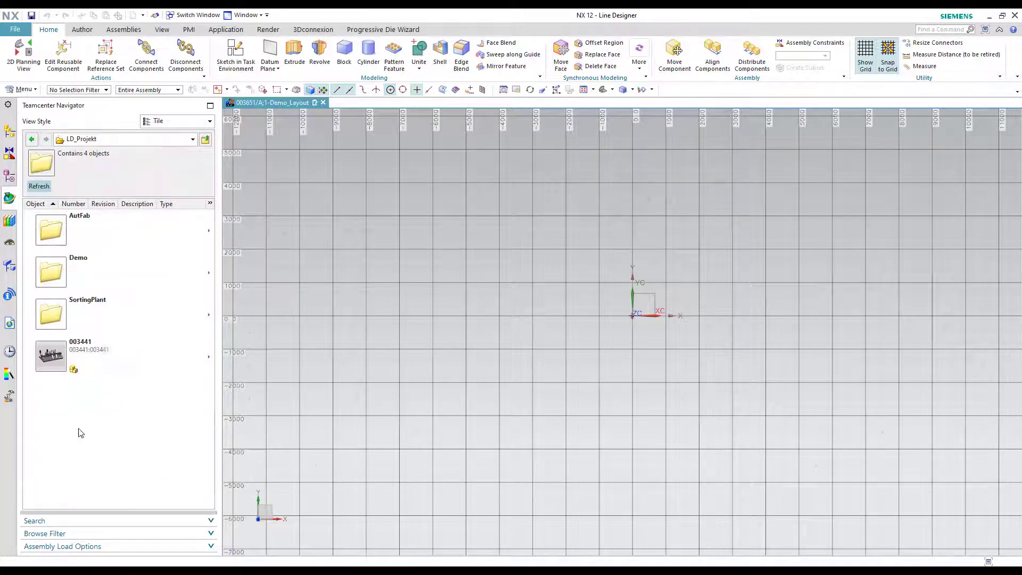
{"action": "double_click", "coordinate": [76, 260]}
{"action": "scroll", "coordinate": [102, 335], "scroll_direction": "down", "scroll_amount": 6}
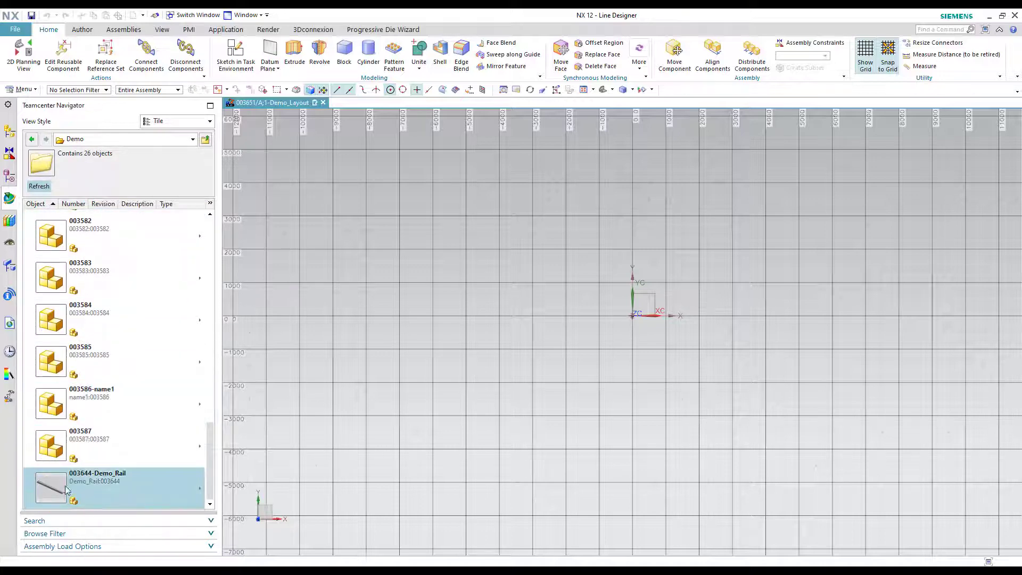
Drop Demo_Rail into the layout at 610 mm length and fit a 3-D view
{"action": "left_click_drag", "start_coordinate": [98, 488], "coordinate": [632, 314]}
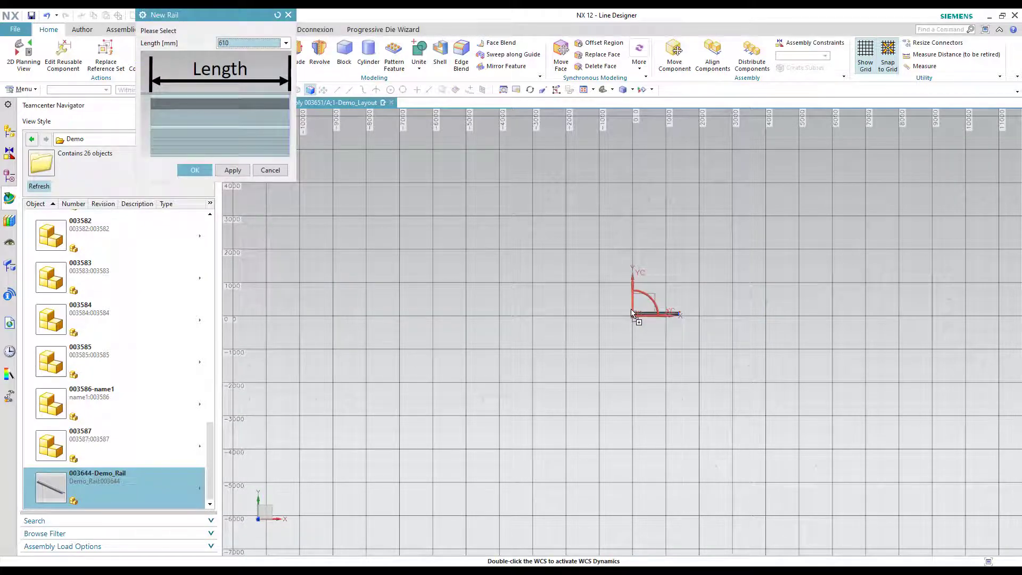
{"action": "key", "text": "Return"}
{"action": "key", "text": "Home"}
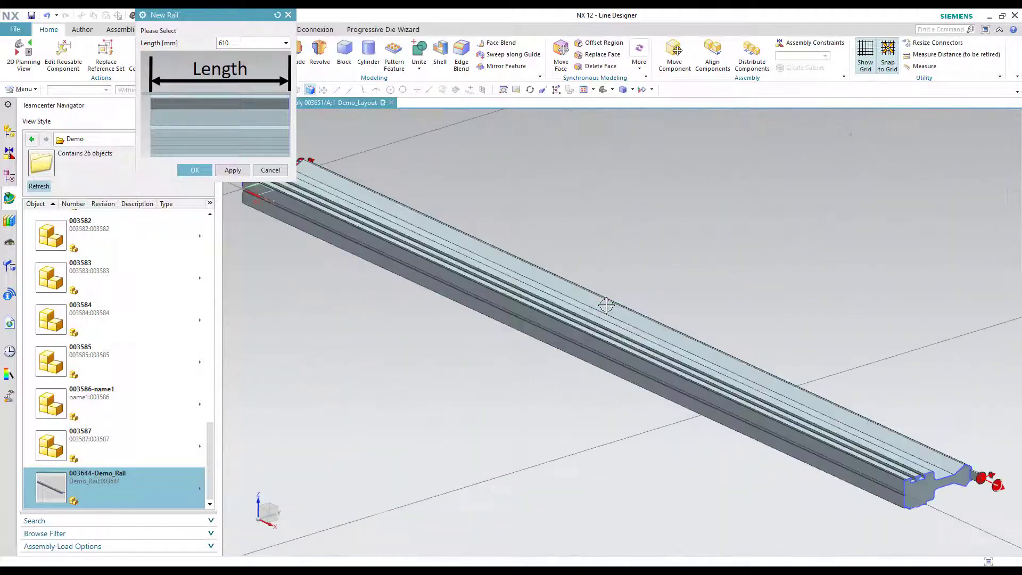
{"action": "scroll", "coordinate": [587, 309], "scroll_direction": "down", "scroll_amount": 1}
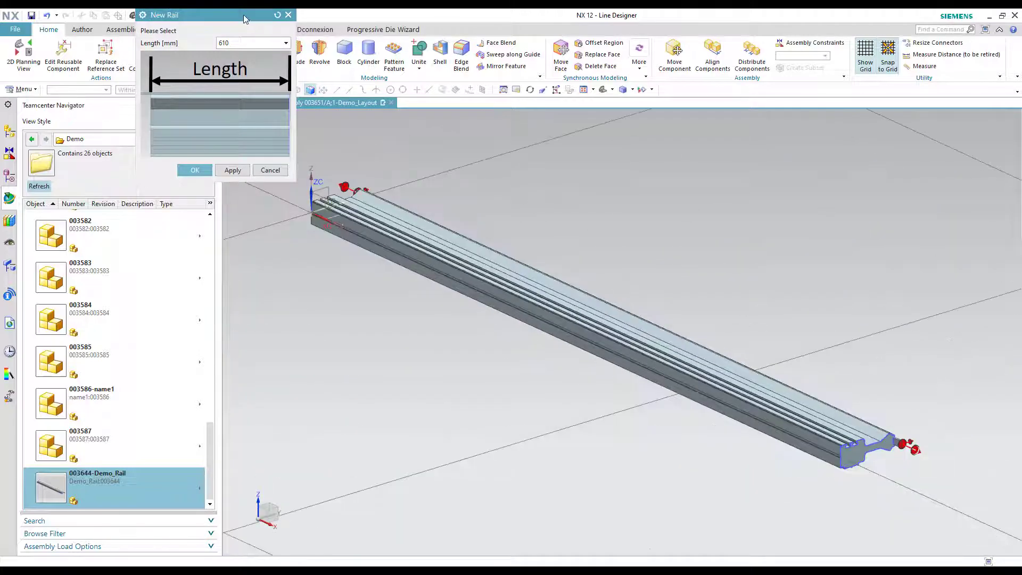
{"action": "left_click_drag", "start_coordinate": [246, 19], "coordinate": [208, 86]}
Try a 1385 mm rail length, revert to 610 mm, and accept the rail
{"action": "left_click", "coordinate": [249, 110]}
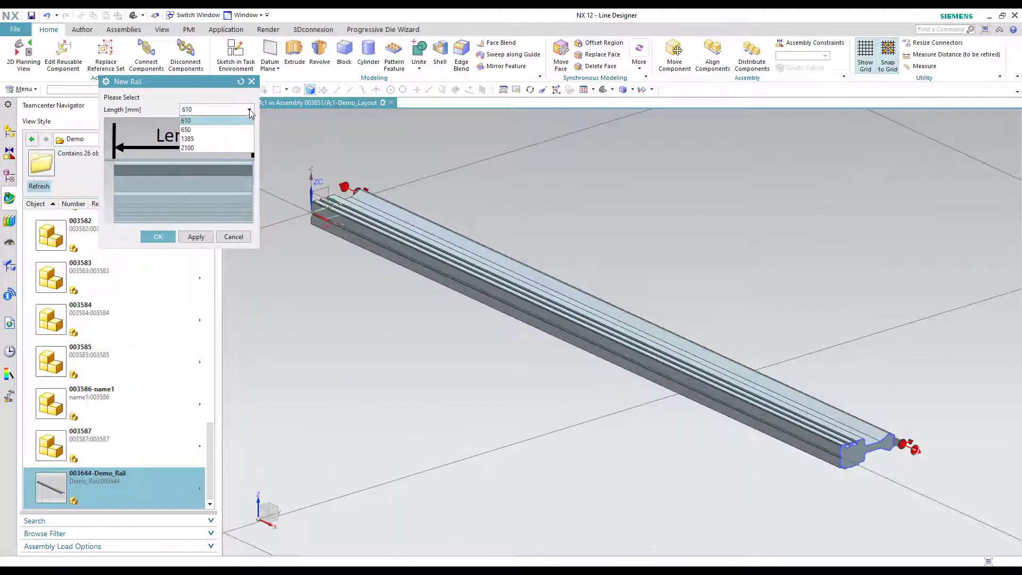
{"action": "left_click", "coordinate": [229, 144]}
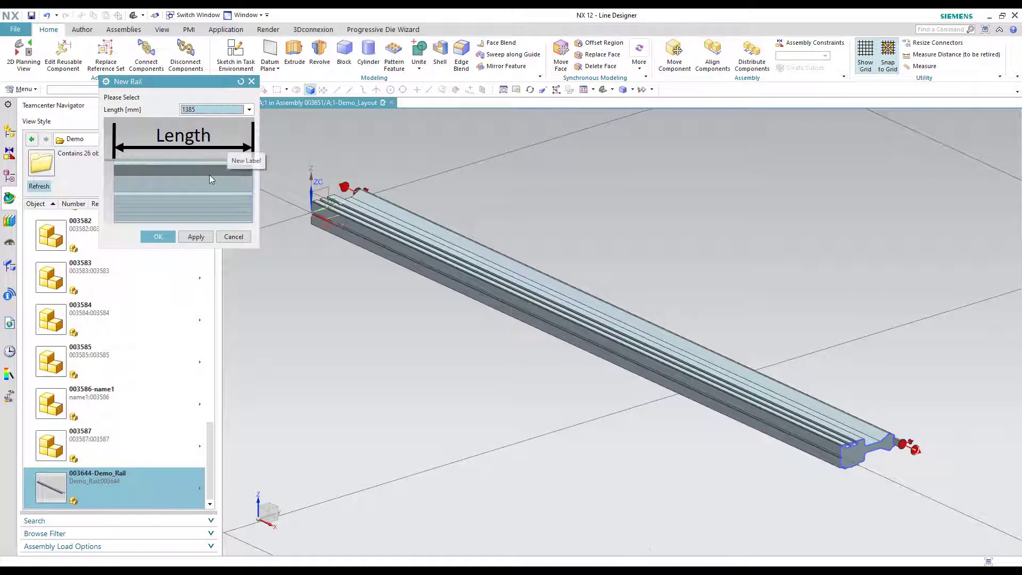
{"action": "left_click", "coordinate": [197, 239]}
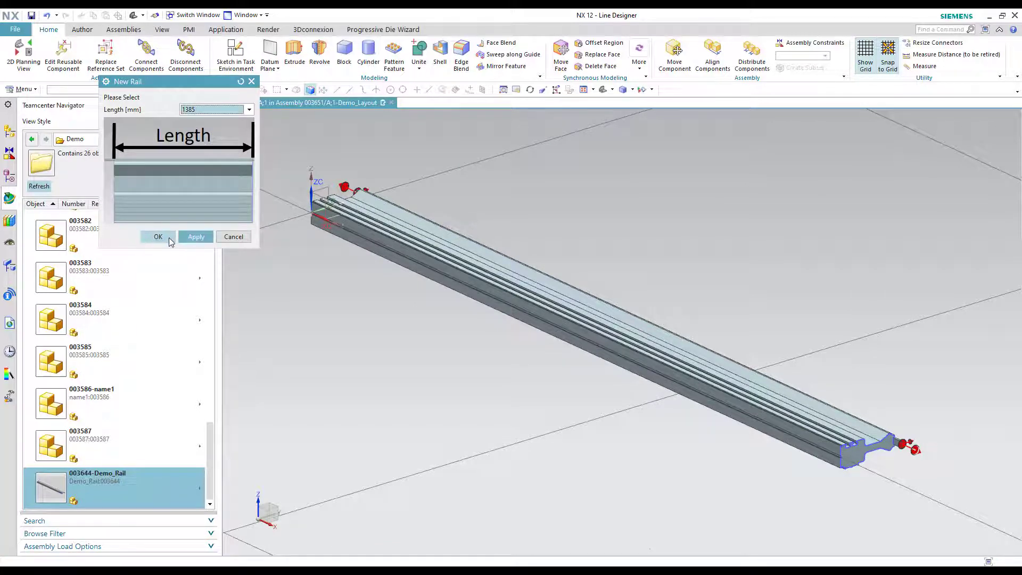
{"action": "left_click", "coordinate": [249, 110]}
{"action": "left_click", "coordinate": [238, 120]}
{"action": "left_click", "coordinate": [202, 238]}
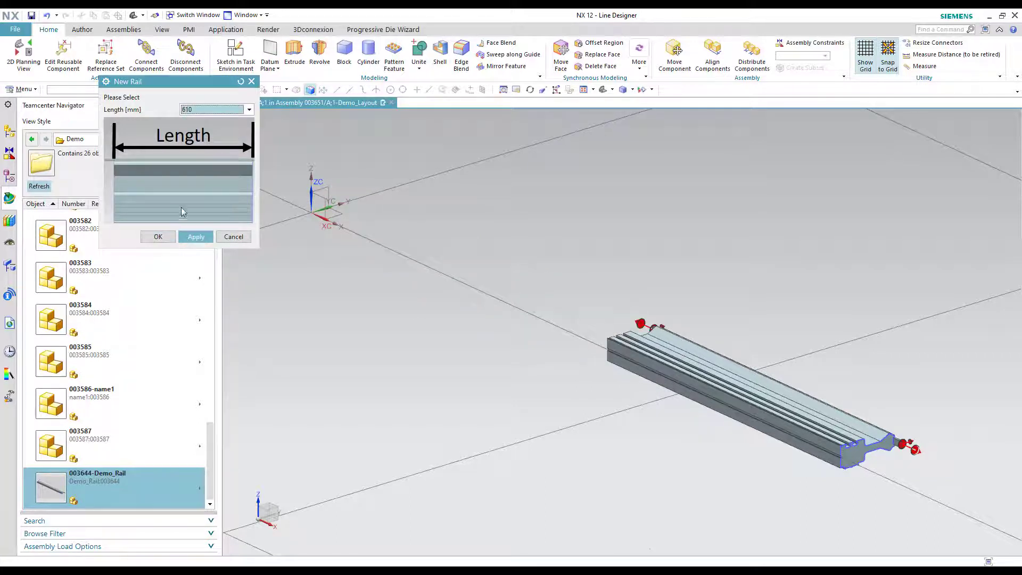
{"action": "left_click", "coordinate": [160, 237]}
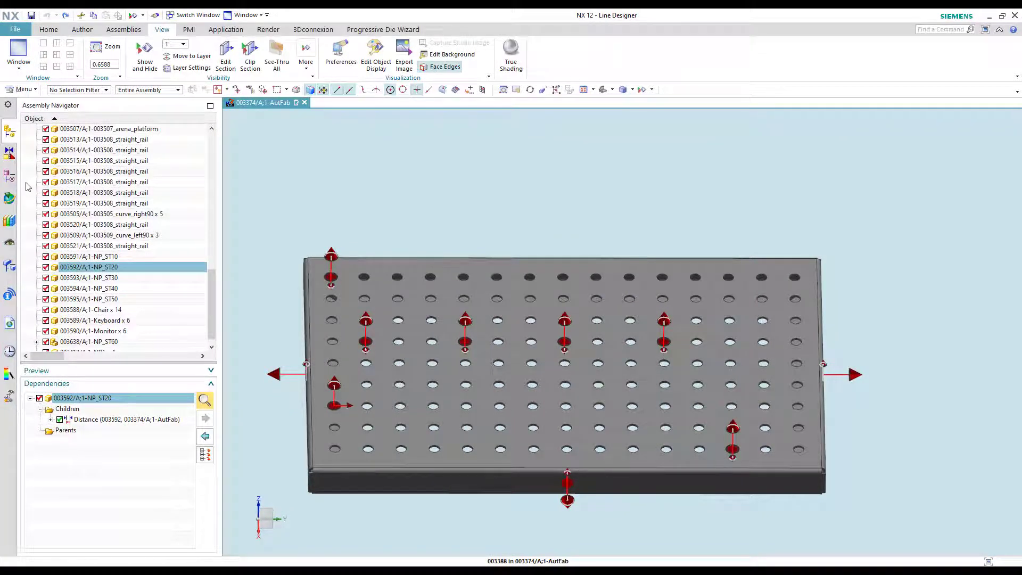
In the Teamcenter Navigator, open Persönliche Ablage > LD_Projekt > SortingPlant and select part 003416-GL1
{"action": "left_click", "coordinate": [8, 201]}
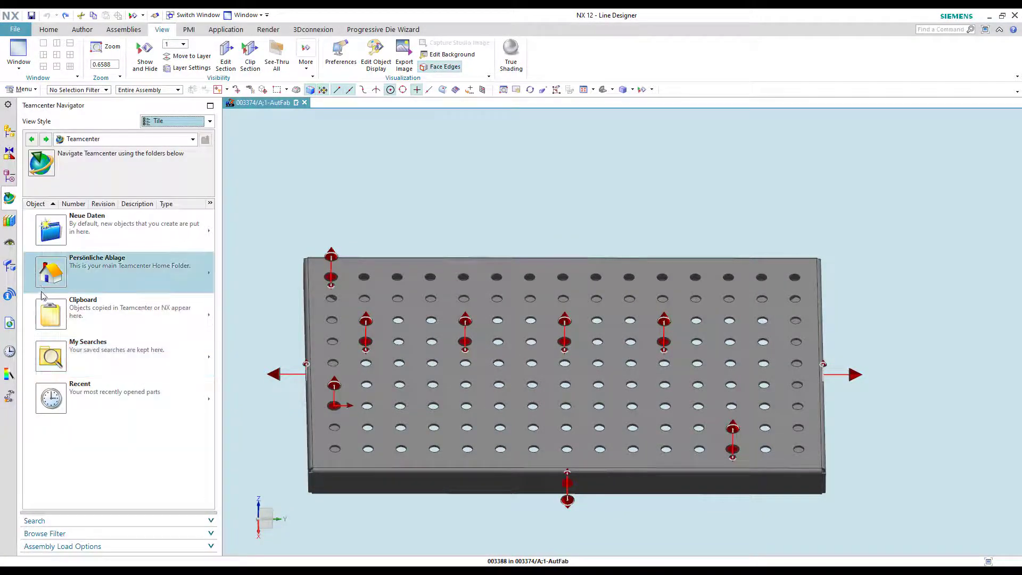
{"action": "double_click", "coordinate": [47, 281]}
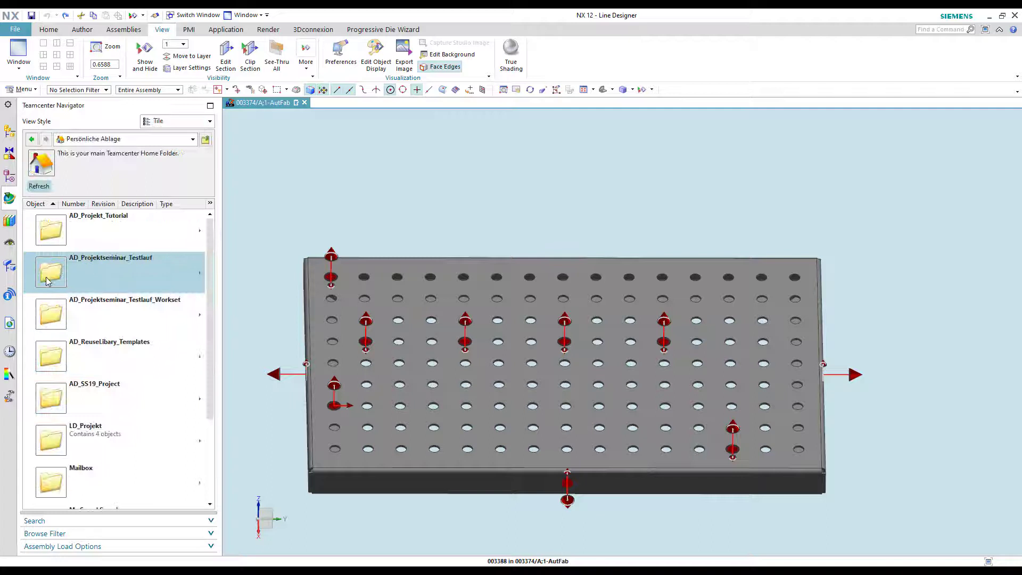
{"action": "double_click", "coordinate": [49, 440]}
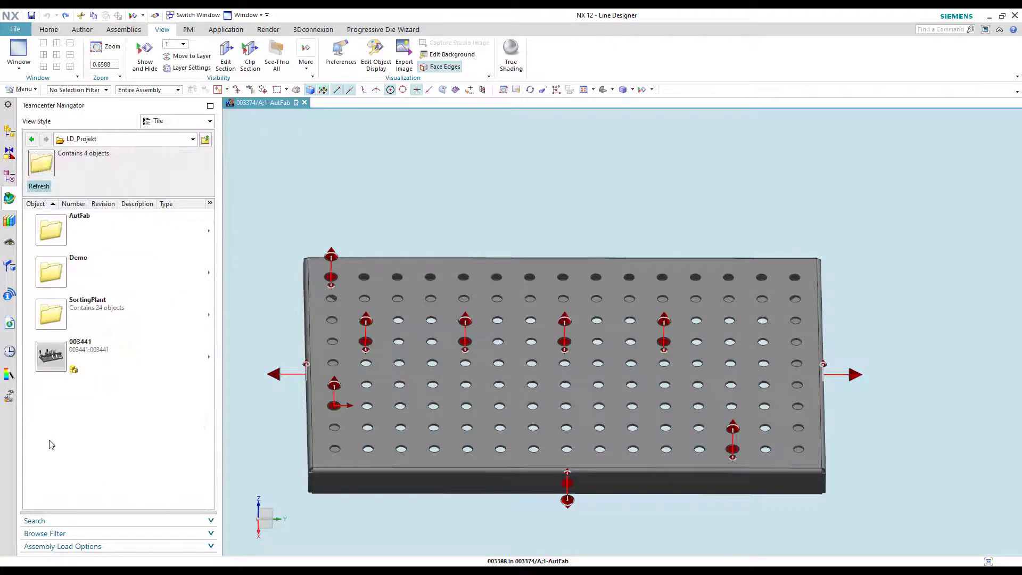
{"action": "double_click", "coordinate": [45, 318]}
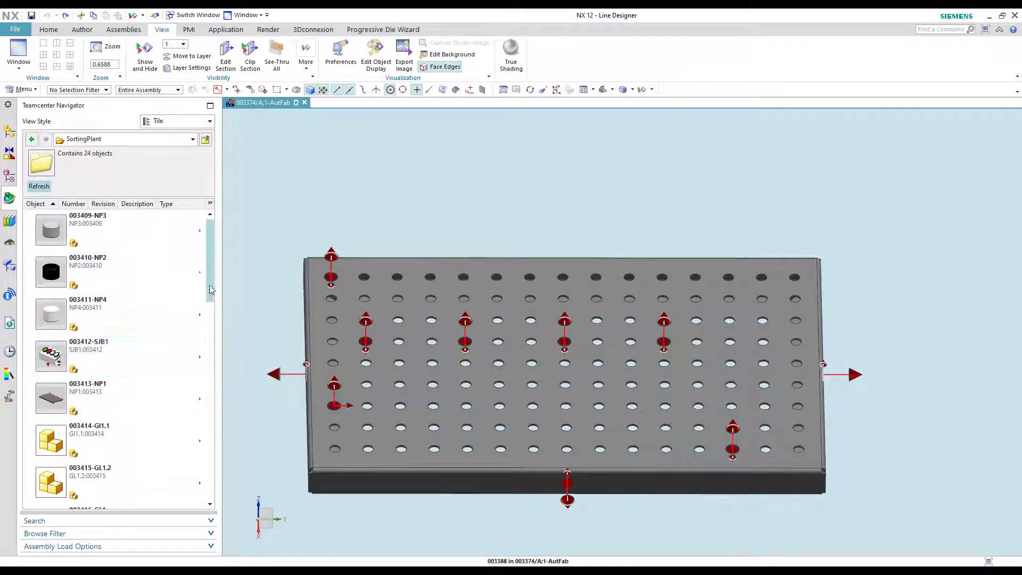
{"action": "left_click_drag", "start_coordinate": [213, 292], "coordinate": [214, 343]}
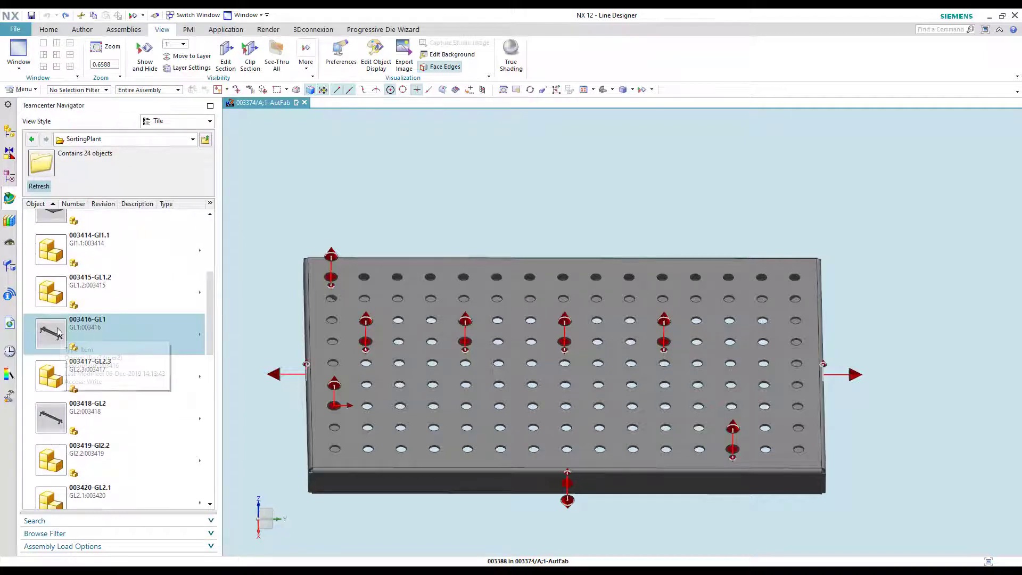
{"action": "left_click", "coordinate": [161, 348]}
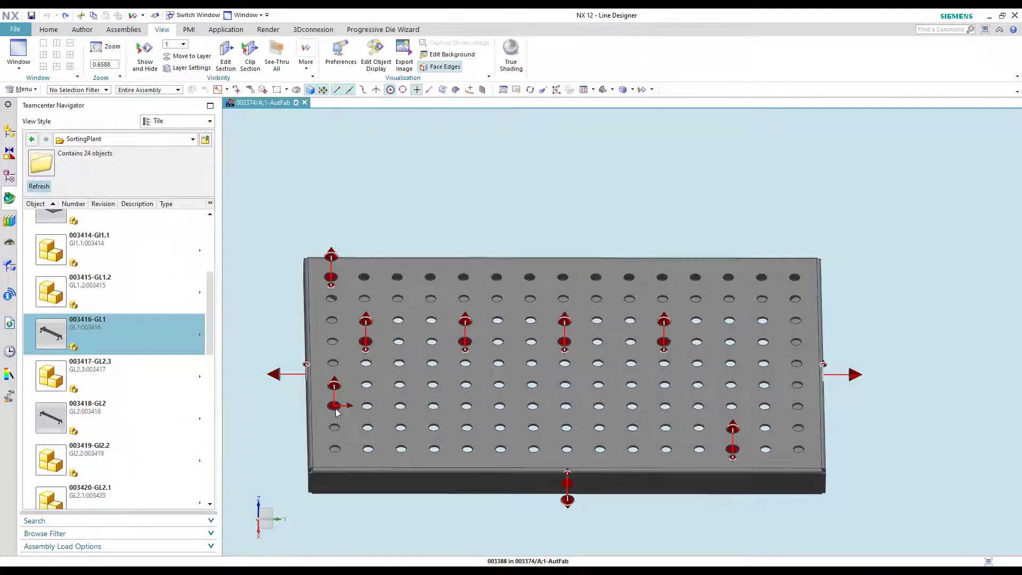
Place the 003416-GL1 conveyor on the ground plate with a 003427-GM2 and two 003422-GM1 guide units
{"action": "left_click_drag", "start_coordinate": [335, 406], "coordinate": [335, 406]}
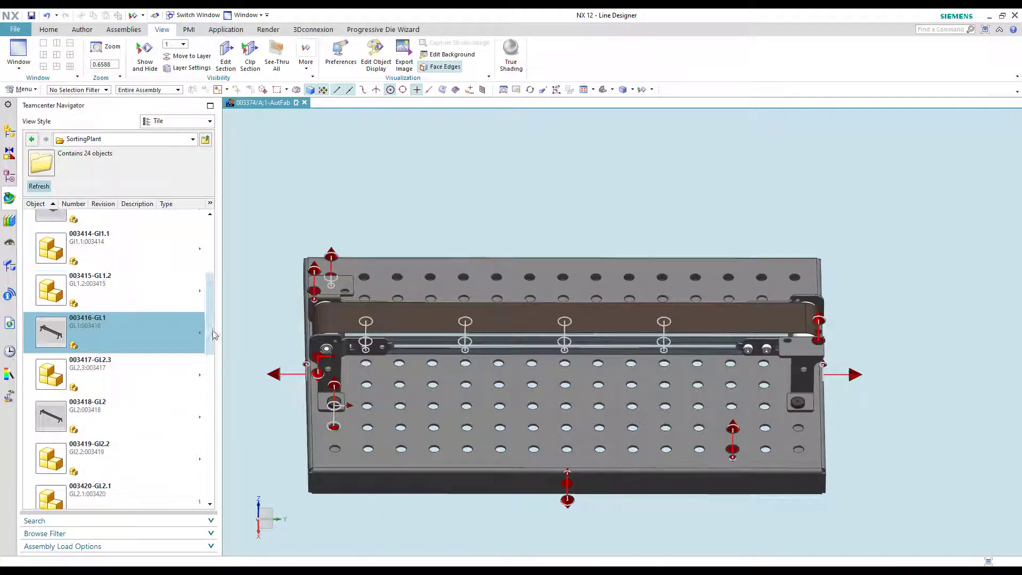
{"action": "scroll", "coordinate": [133, 373], "scroll_direction": "down", "scroll_amount": 5}
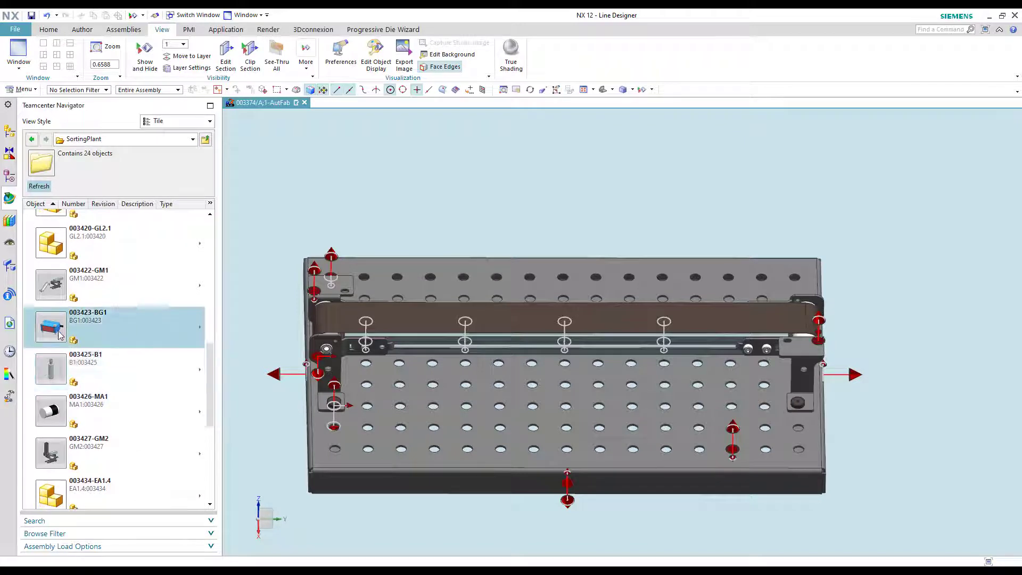
{"action": "left_click_drag", "start_coordinate": [133, 452], "coordinate": [463, 320]}
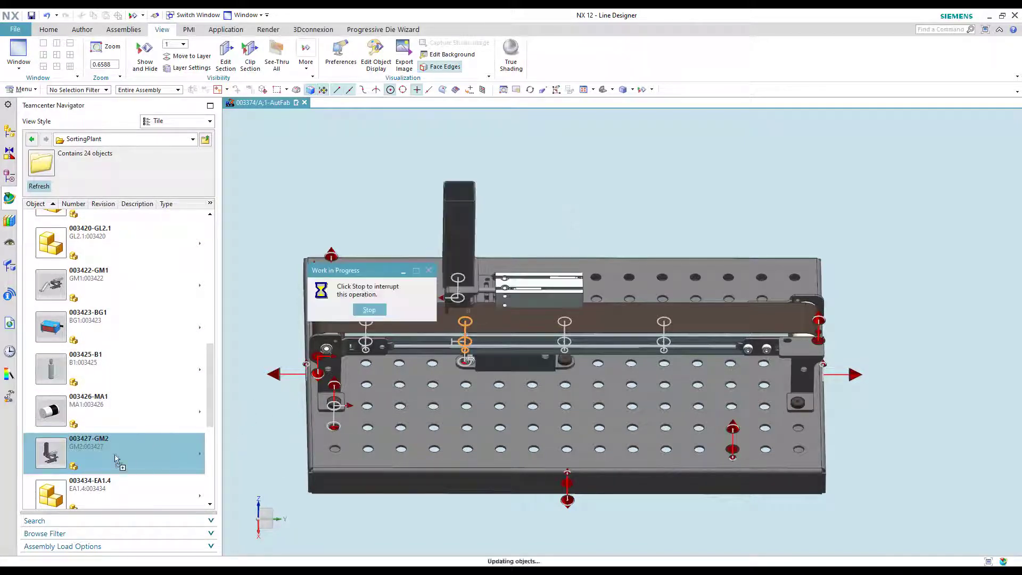
{"action": "left_click_drag", "start_coordinate": [57, 296], "coordinate": [564, 323]}
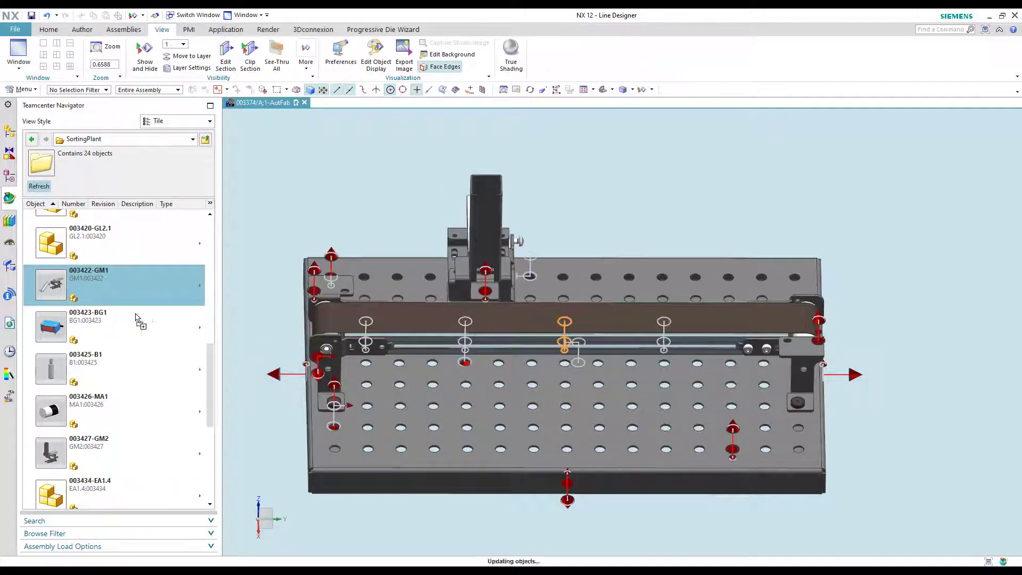
{"action": "left_click_drag", "start_coordinate": [300, 347], "coordinate": [664, 324]}
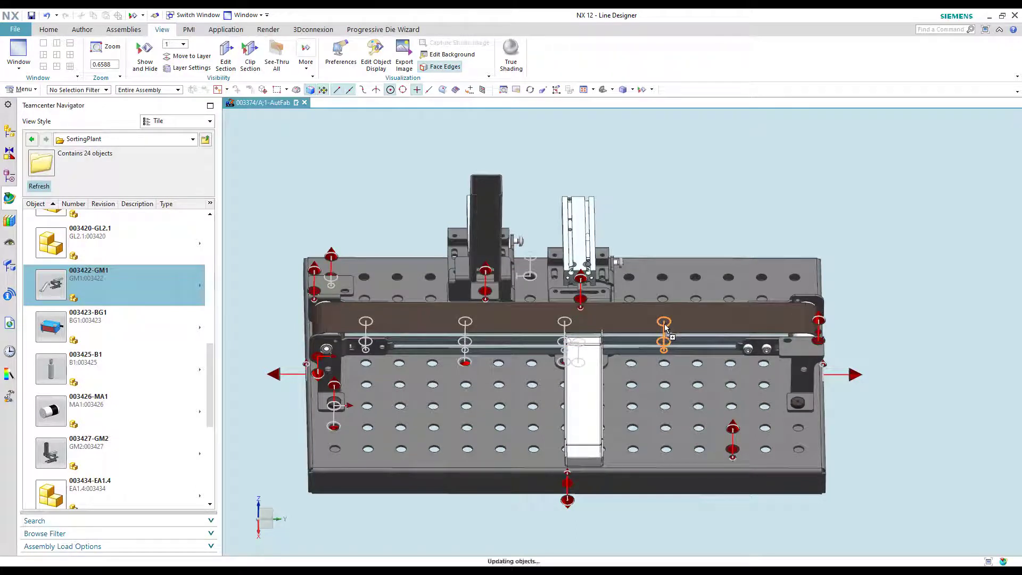
Mount two 003425-B1 cylinders on the guide units and a 003423-BG1 sensor at the conveyor's right end
{"action": "left_click_drag", "start_coordinate": [57, 377], "coordinate": [478, 330]}
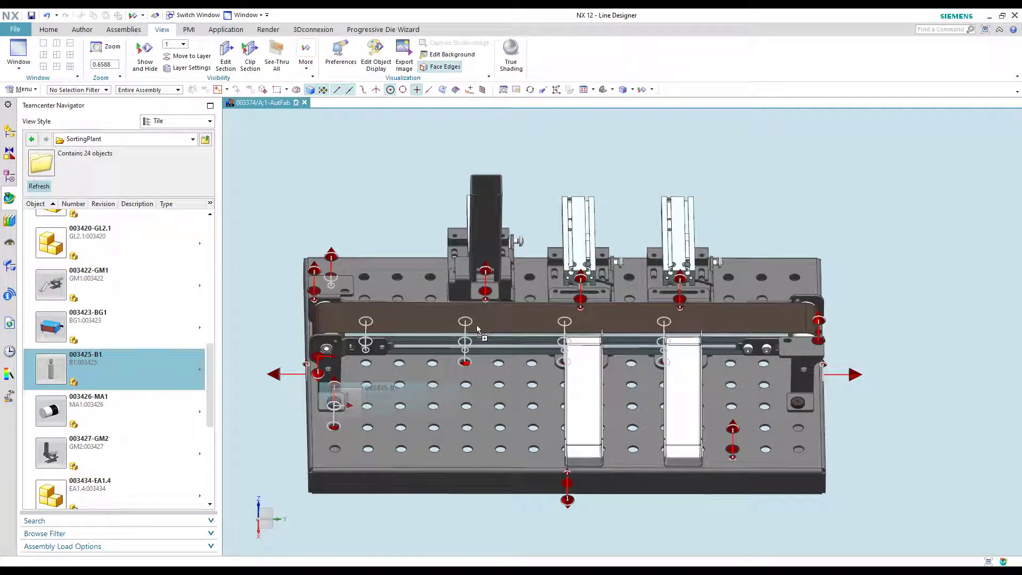
{"action": "left_click_drag", "start_coordinate": [585, 292], "coordinate": [581, 288]}
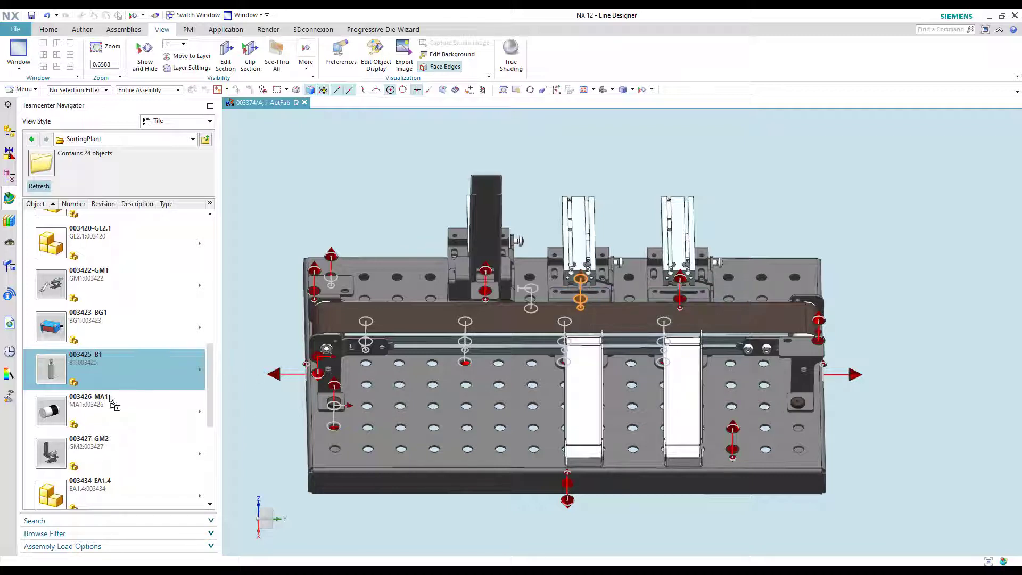
{"action": "left_click_drag", "start_coordinate": [412, 378], "coordinate": [639, 303]}
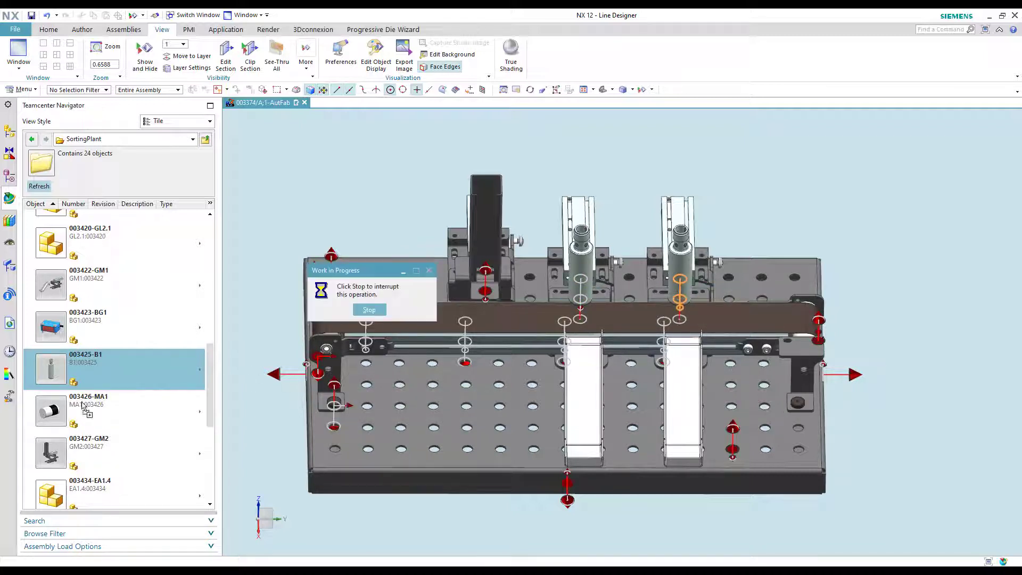
{"action": "left_click_drag", "start_coordinate": [49, 328], "coordinate": [314, 293]}
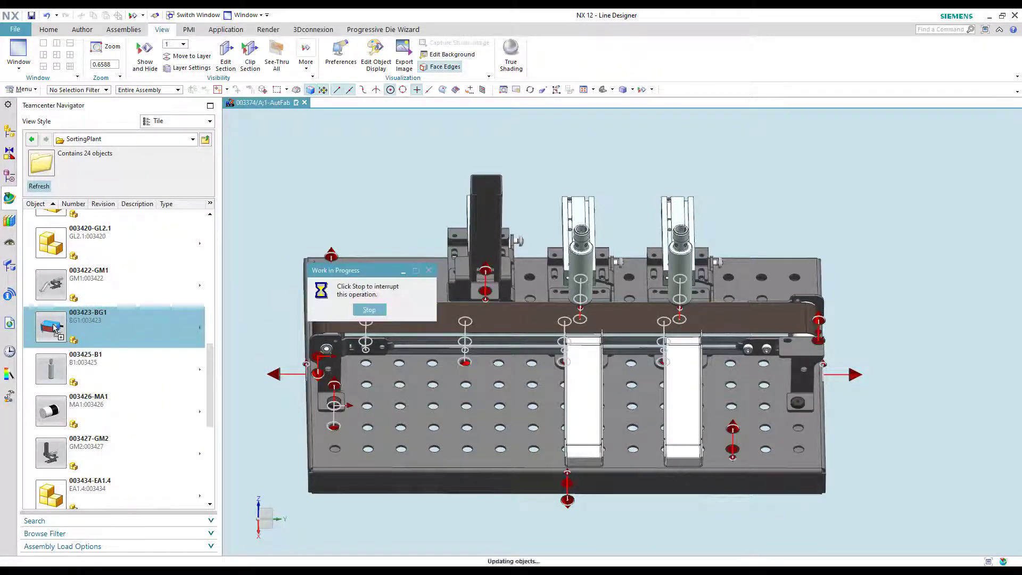
{"action": "left_click_drag", "start_coordinate": [397, 398], "coordinate": [820, 325]}
{"action": "left_click_drag", "start_coordinate": [341, 451], "coordinate": [341, 452]}
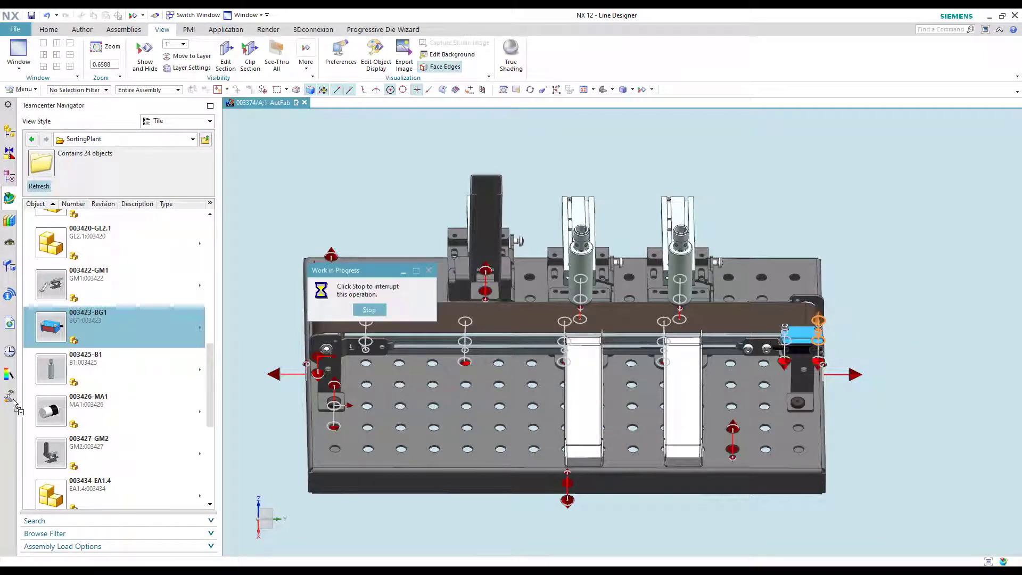
Add the 003440-EA1 signal tower and snap the 003412-SJB1 push-button panel onto the plate's front right
{"action": "scroll", "coordinate": [209, 381], "scroll_direction": "down", "scroll_amount": 5}
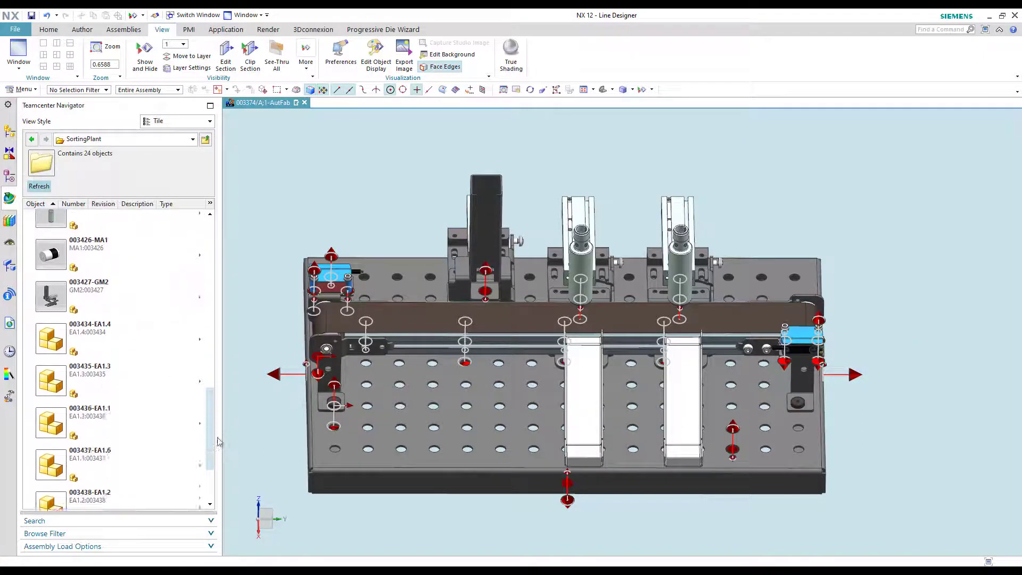
{"action": "left_click_drag", "start_coordinate": [50, 485], "coordinate": [335, 272]}
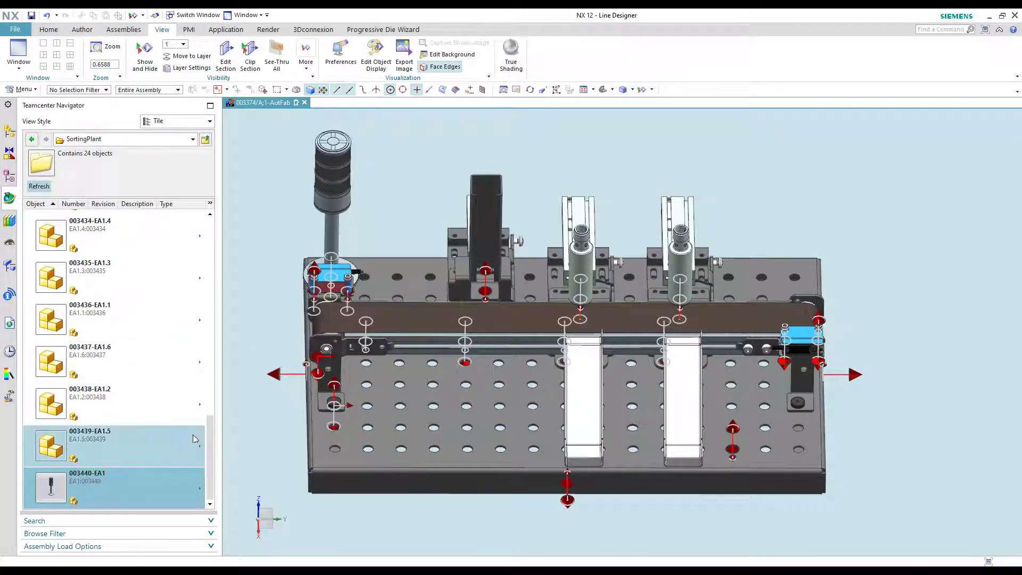
{"action": "scroll", "coordinate": [197, 346], "scroll_direction": "up", "scroll_amount": 7}
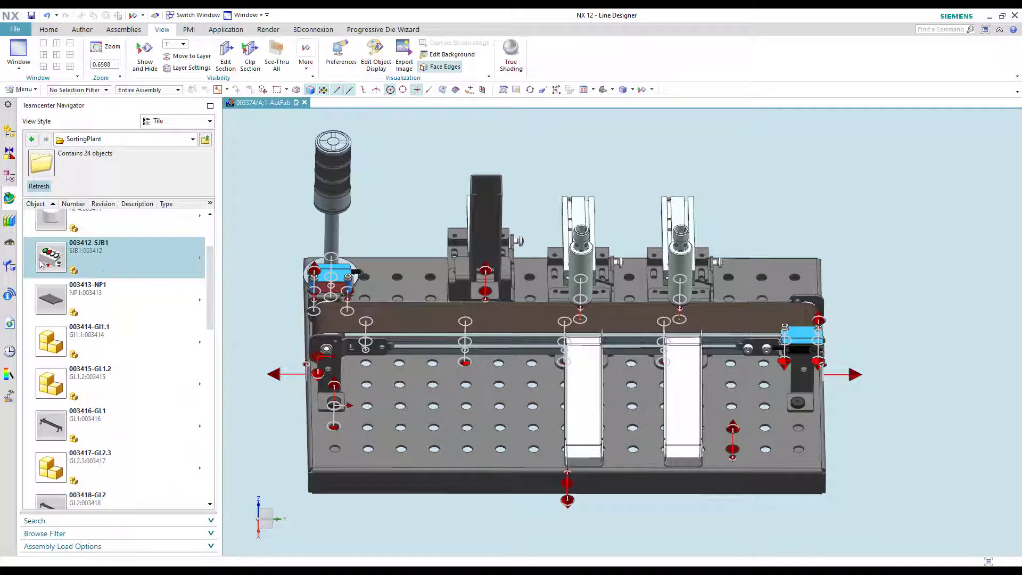
{"action": "left_click_drag", "start_coordinate": [51, 256], "coordinate": [656, 418]}
{"action": "left_click_drag", "start_coordinate": [725, 447], "coordinate": [734, 452]}
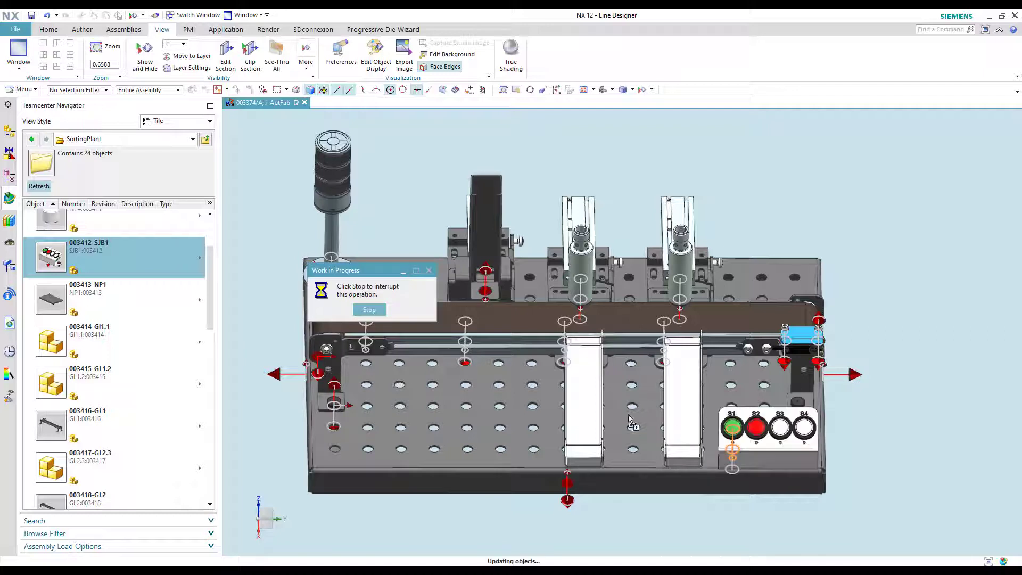
Attach the 003426-MA1 motor to the conveyor's left end
{"action": "scroll", "coordinate": [215, 285], "scroll_direction": "up", "scroll_amount": 2}
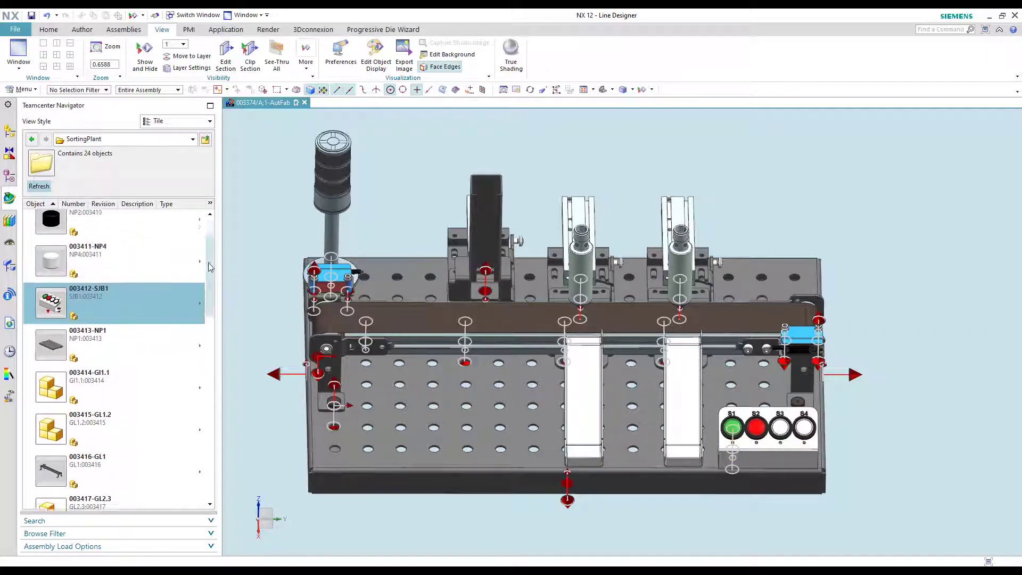
{"action": "scroll", "coordinate": [215, 278], "scroll_direction": "down", "scroll_amount": 10}
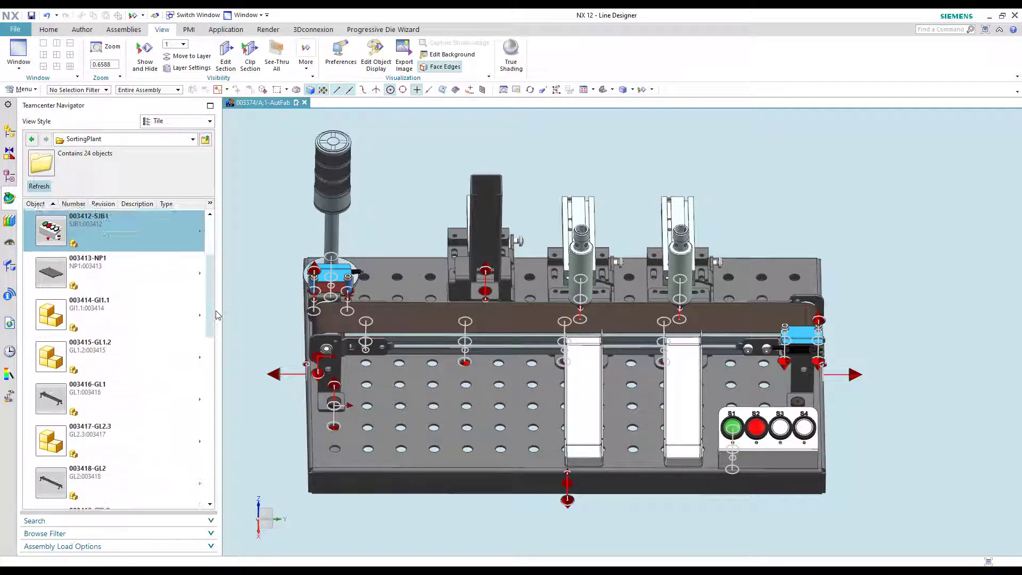
{"action": "left_click", "coordinate": [56, 418]}
{"action": "left_click_drag", "start_coordinate": [56, 418], "coordinate": [318, 371]}
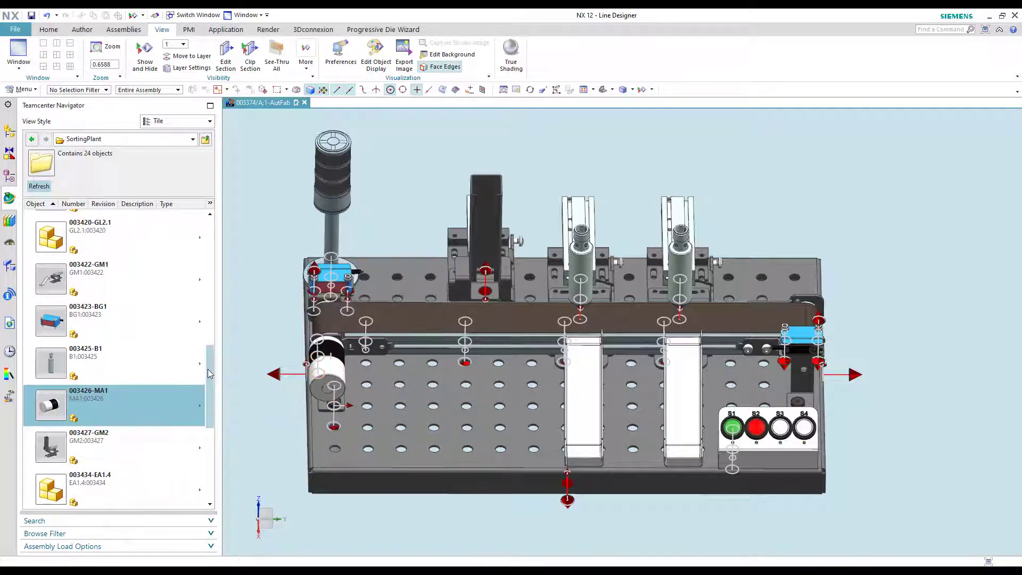
Stack the 003409-NP3, 003410-NP2 and 003411-NP4 workpieces one after another into the black magazine station
{"action": "scroll", "coordinate": [207, 352], "scroll_direction": "up", "scroll_amount": 9}
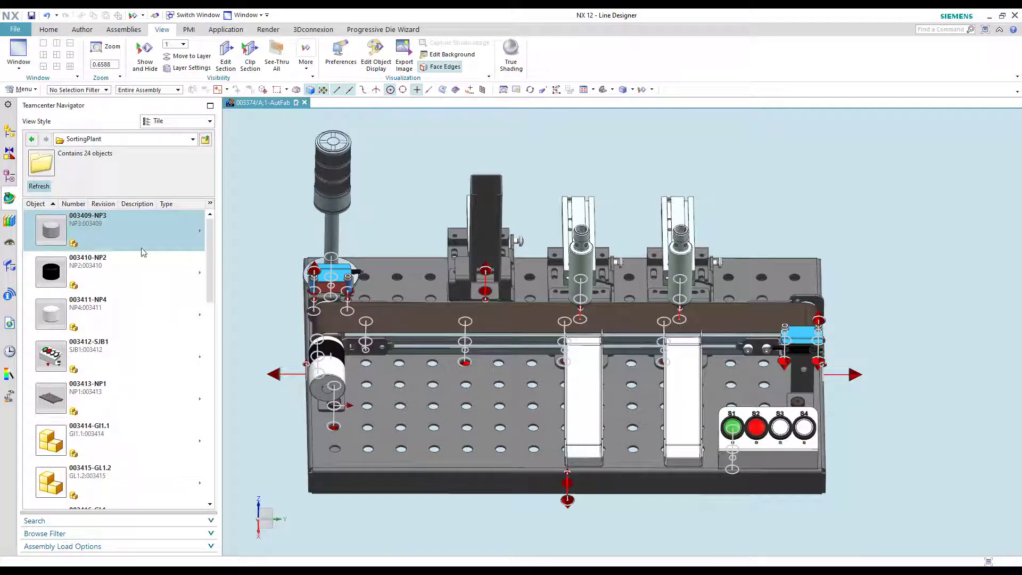
{"action": "left_click_drag", "start_coordinate": [142, 252], "coordinate": [459, 314]}
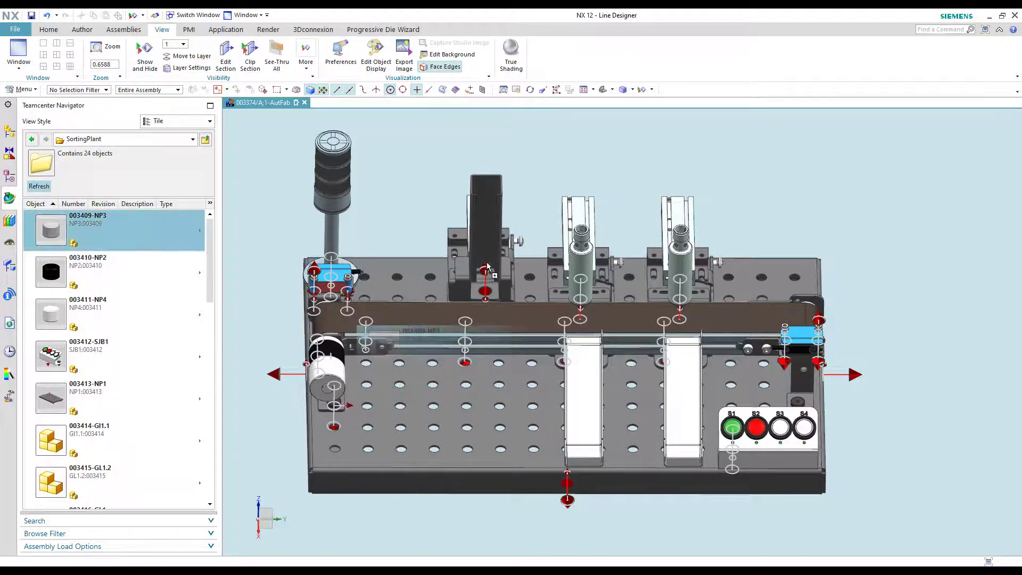
{"action": "left_click_drag", "start_coordinate": [487, 267], "coordinate": [483, 275]}
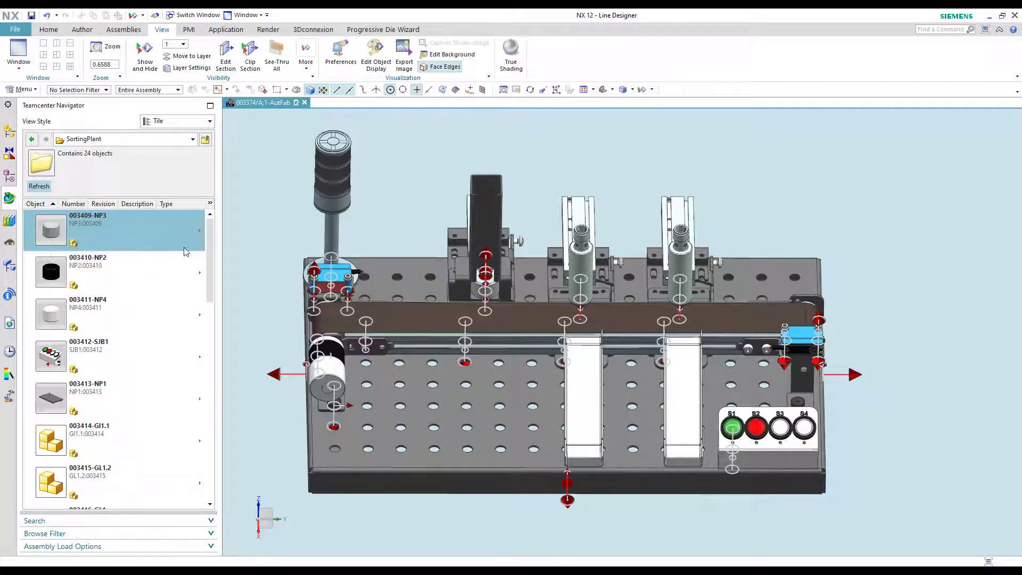
{"action": "left_click_drag", "start_coordinate": [52, 230], "coordinate": [488, 256]}
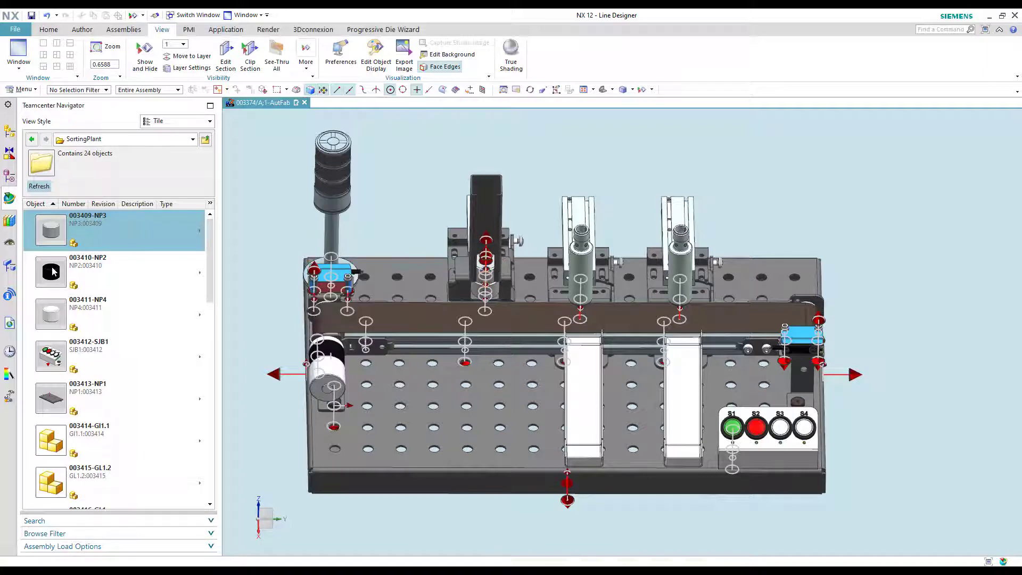
{"action": "left_click_drag", "start_coordinate": [67, 285], "coordinate": [326, 298]}
{"action": "left_click_drag", "start_coordinate": [500, 249], "coordinate": [500, 250]}
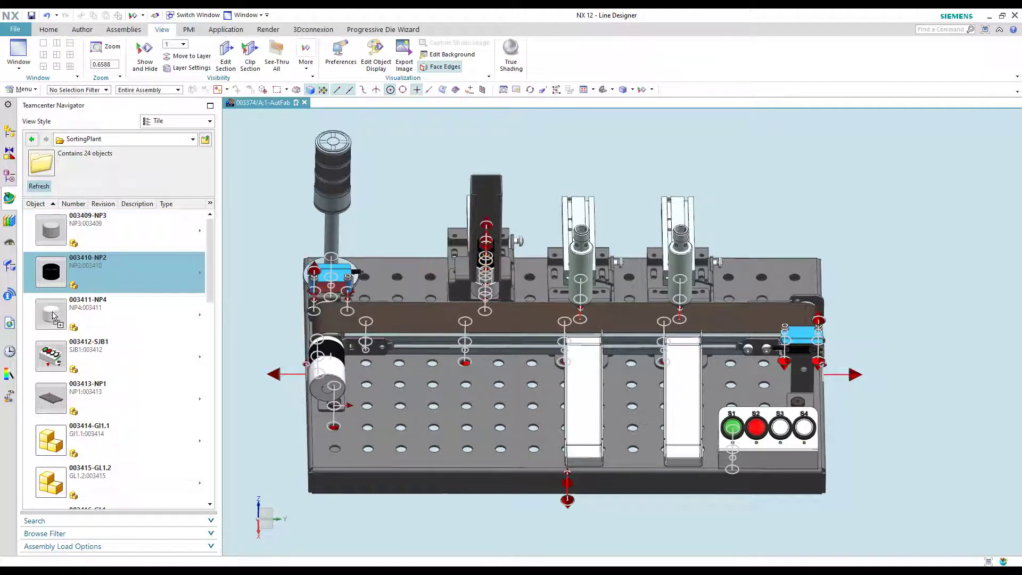
{"action": "left_click_drag", "start_coordinate": [59, 321], "coordinate": [485, 225]}
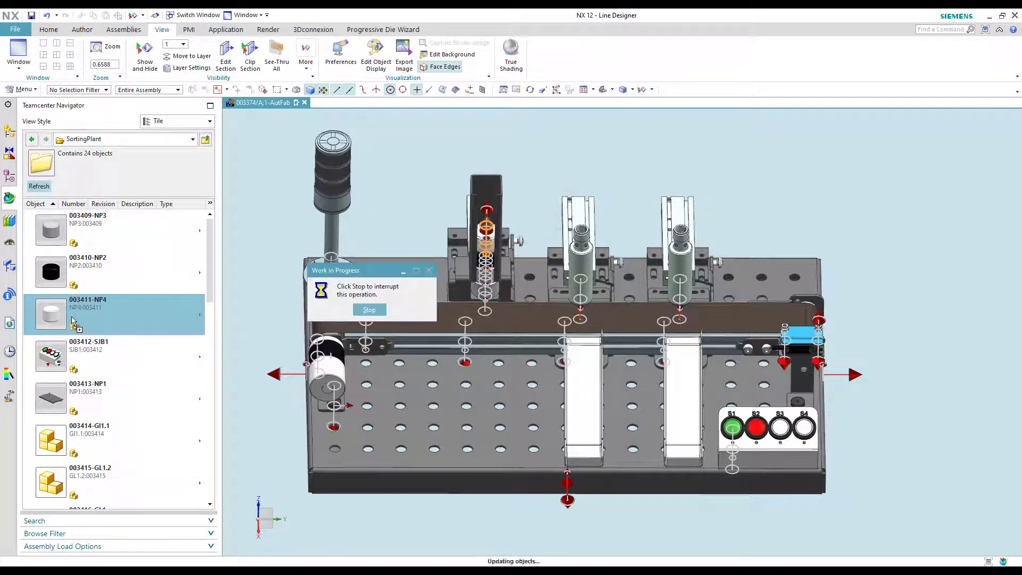
{"action": "left_click_drag", "start_coordinate": [68, 292], "coordinate": [486, 211]}
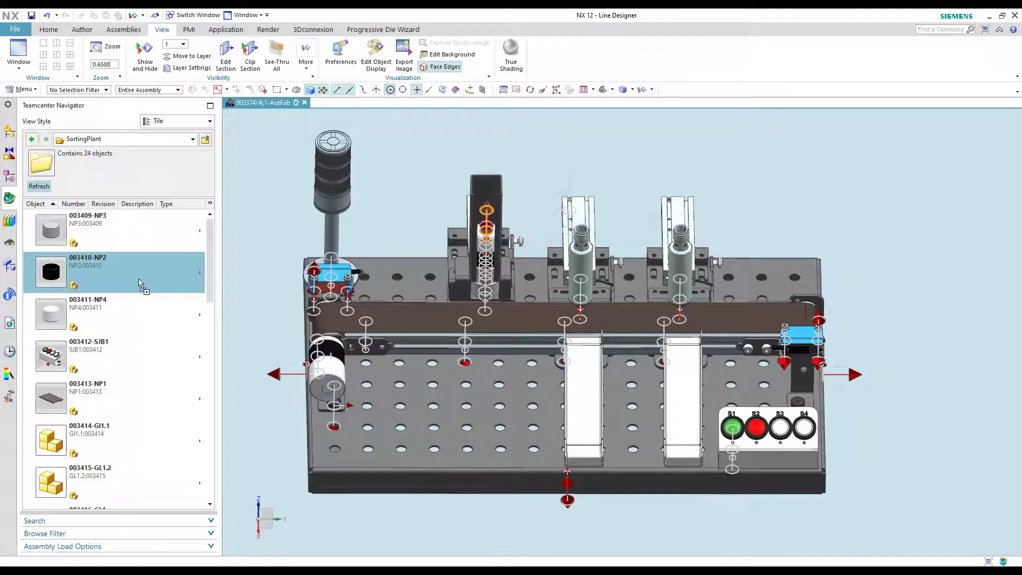
{"action": "left_click_drag", "start_coordinate": [57, 282], "coordinate": [489, 195]}
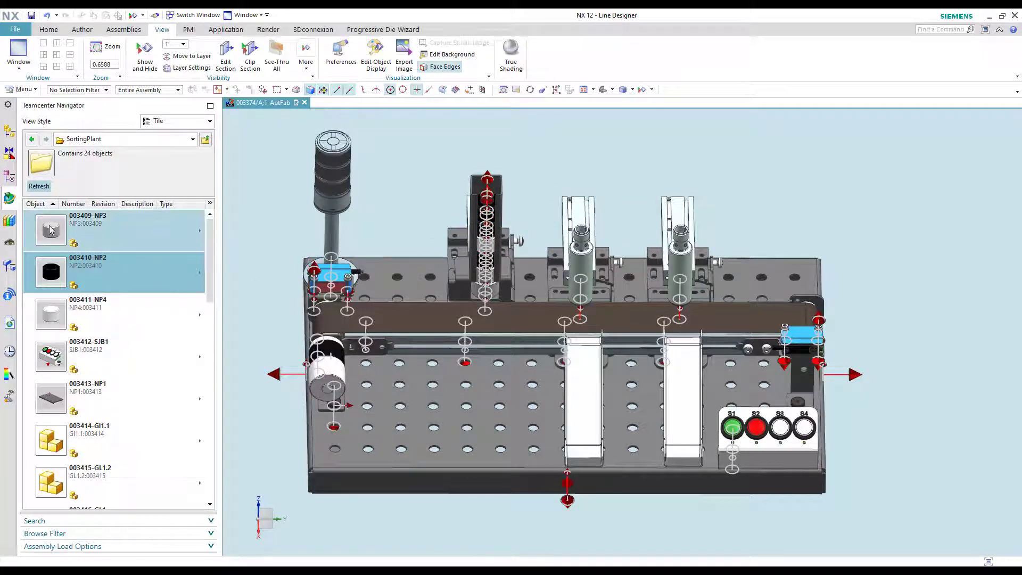
{"action": "left_click_drag", "start_coordinate": [51, 230], "coordinate": [486, 175]}
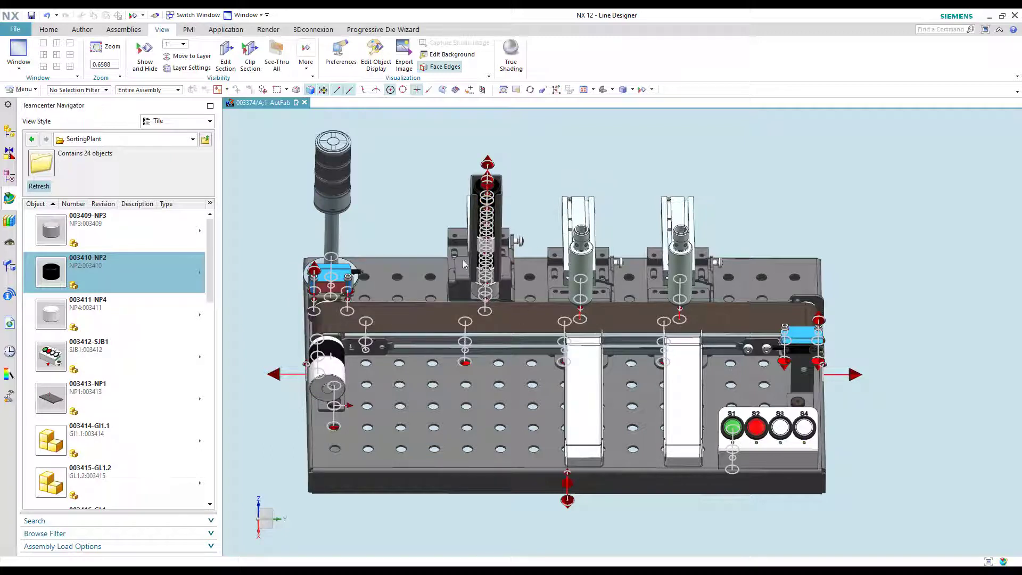
Hide all Connectors and Coordinate Systems with Show and Hide, then close the dialog
{"action": "left_click", "coordinate": [145, 53]}
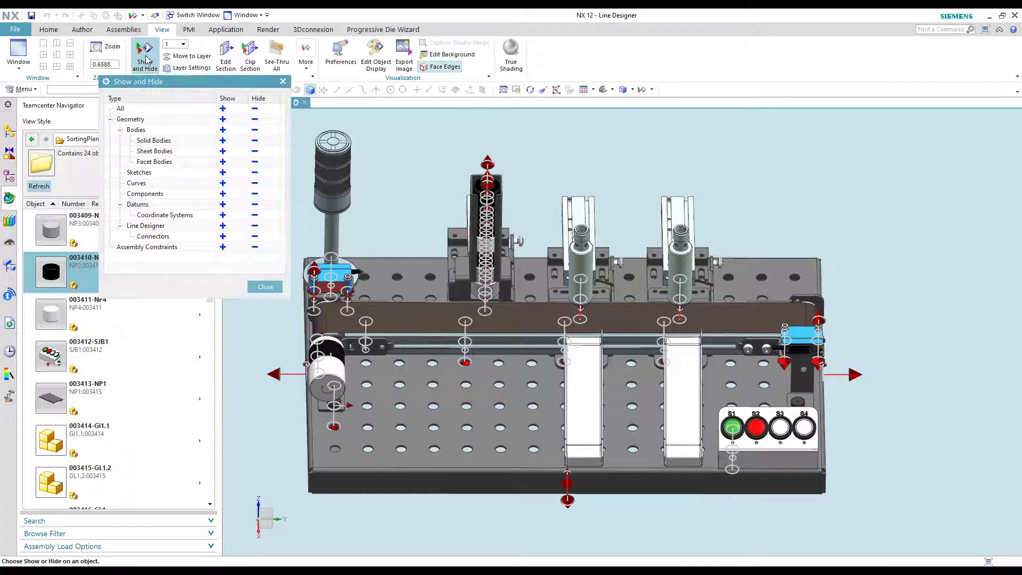
{"action": "left_click", "coordinate": [255, 236]}
{"action": "left_click", "coordinate": [255, 216]}
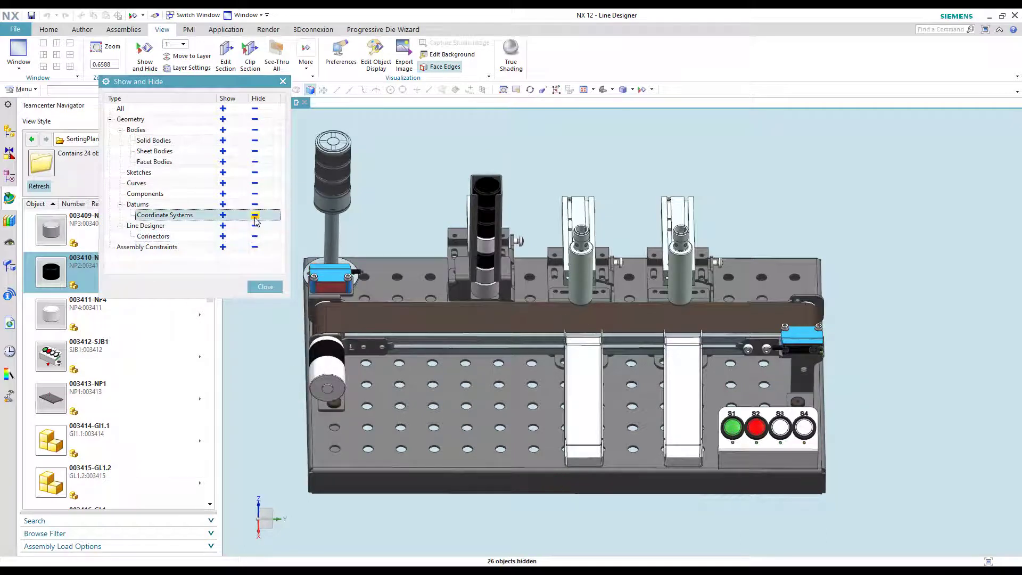
{"action": "left_click", "coordinate": [265, 287]}
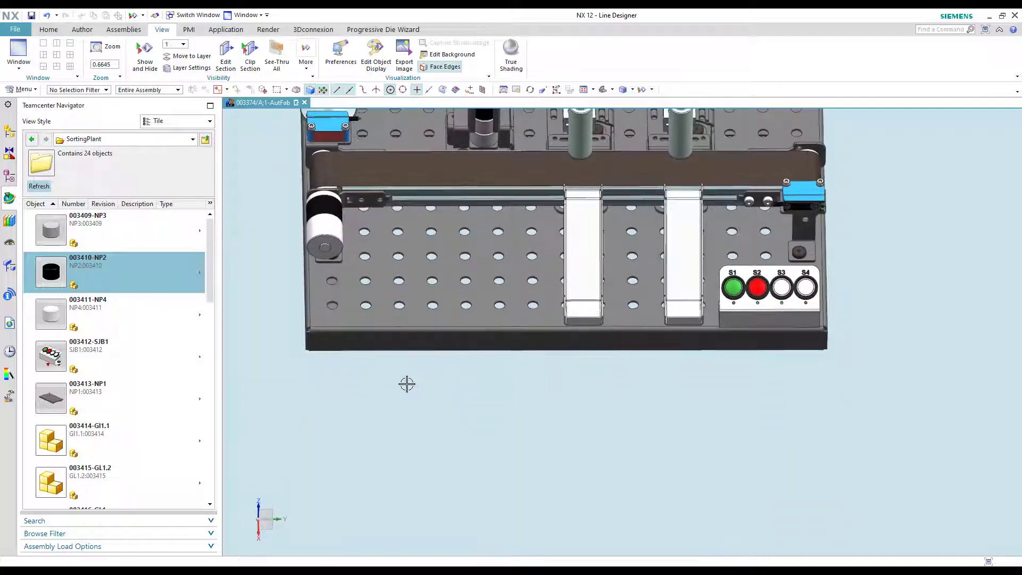
Zoom out and pan until the whole AutFab room with its desks and stations is in view
{"action": "scroll", "coordinate": [407, 383], "scroll_direction": "down", "scroll_amount": 6}
{"action": "scroll", "coordinate": [394, 389], "scroll_direction": "down", "scroll_amount": 4}
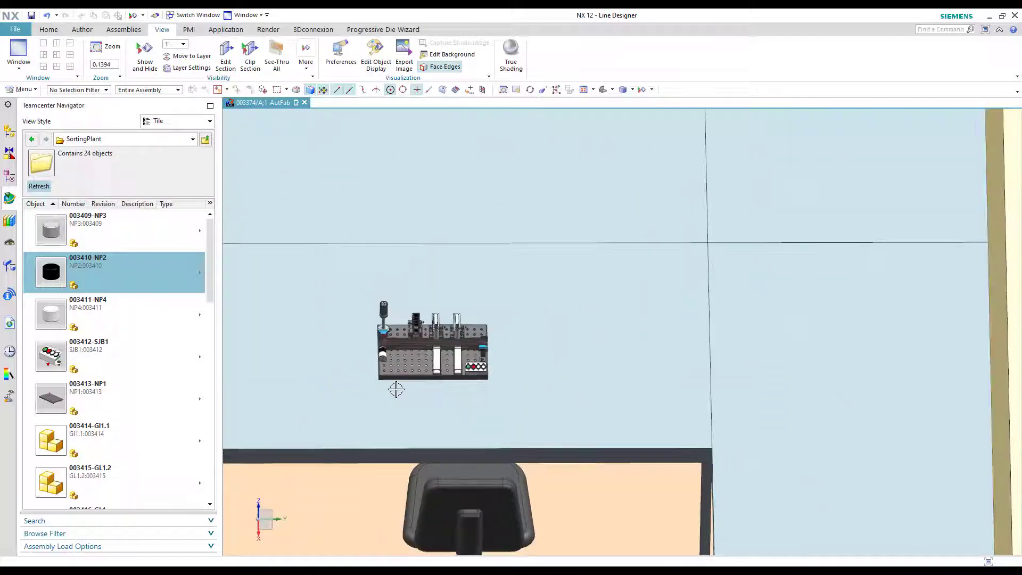
{"action": "middle_click_drag", "start_coordinate": [365, 388], "coordinate": [510, 390], "text": "shift"}
{"action": "scroll", "coordinate": [479, 379], "scroll_direction": "down", "scroll_amount": 1}
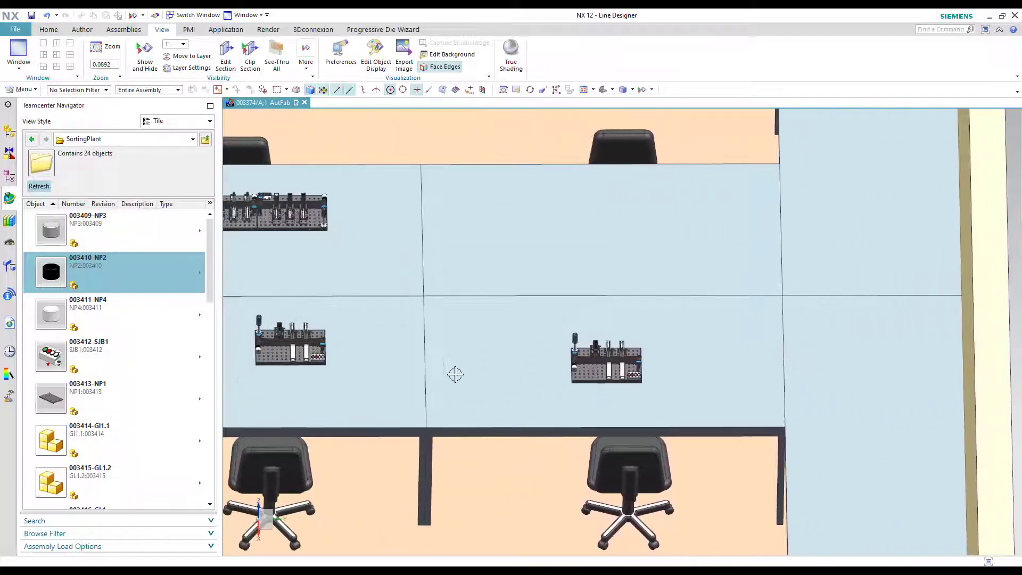
{"action": "scroll", "coordinate": [424, 360], "scroll_direction": "down", "scroll_amount": 1}
{"action": "middle_click_drag", "start_coordinate": [391, 363], "coordinate": [520, 404], "text": "shift"}
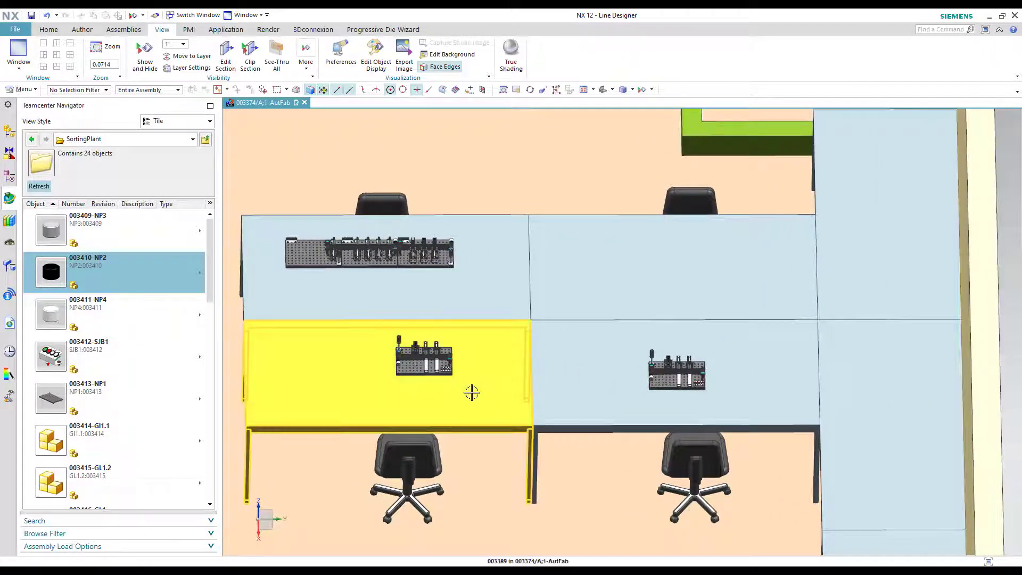